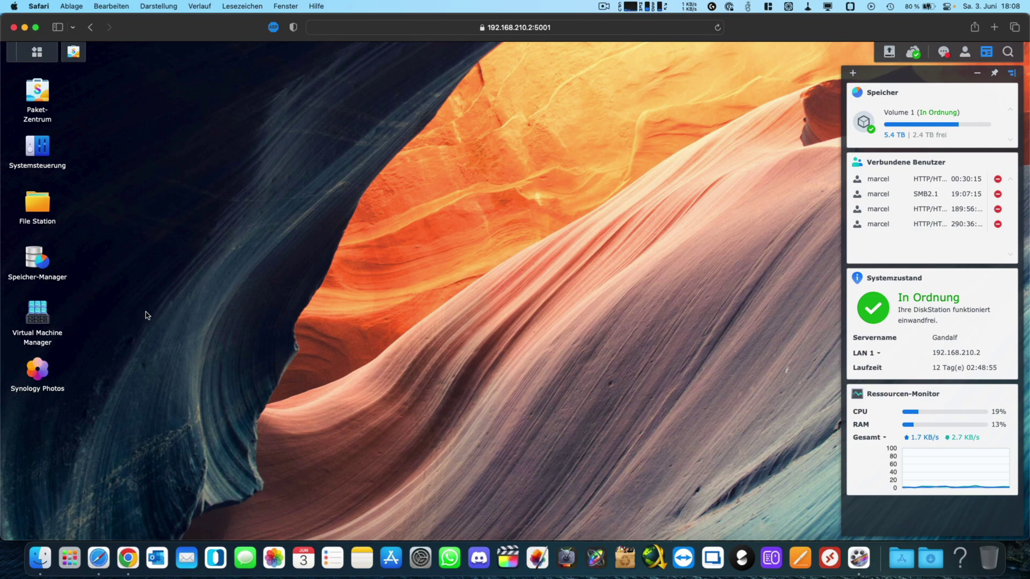
Step: Launch Virtual Machine Manager from the desktop, briefly opening and closing the Package Center
left_click(46, 318)
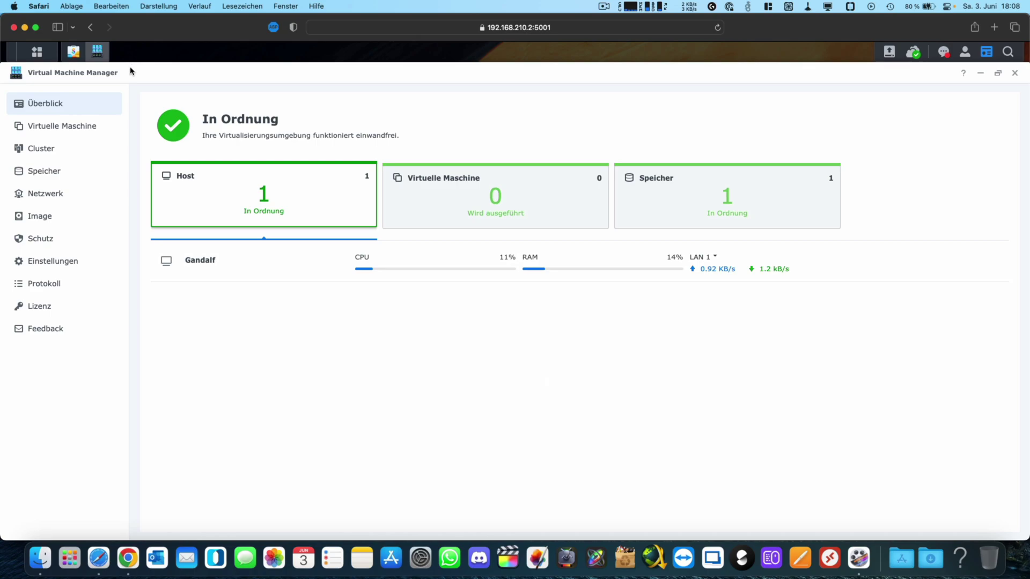
left_click(73, 52)
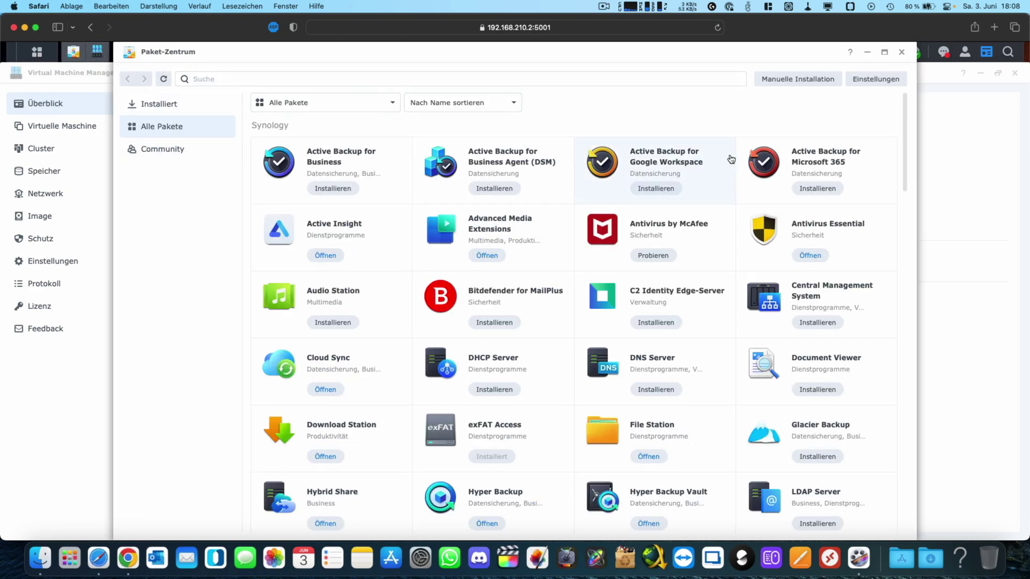
left_click(902, 53)
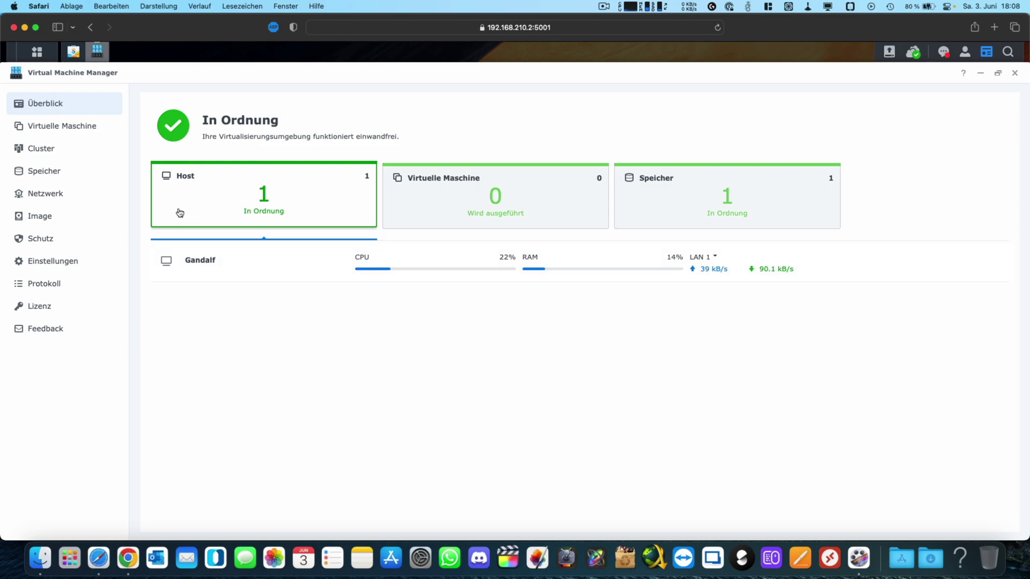
Step: Start a new virtual machine in the wizard with Synology Virtual DSM as the operating system
left_click(69, 132)
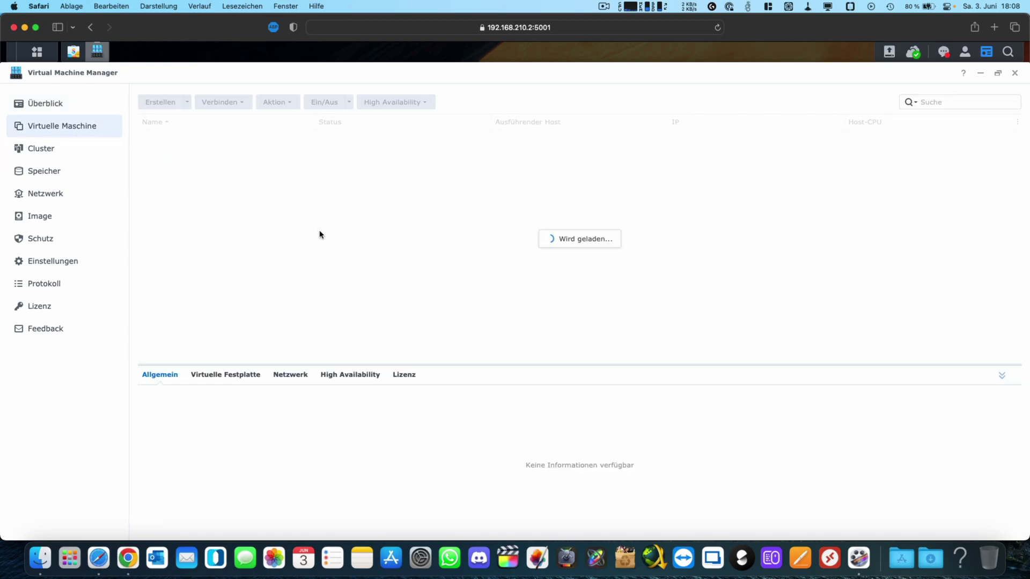
left_click(158, 102)
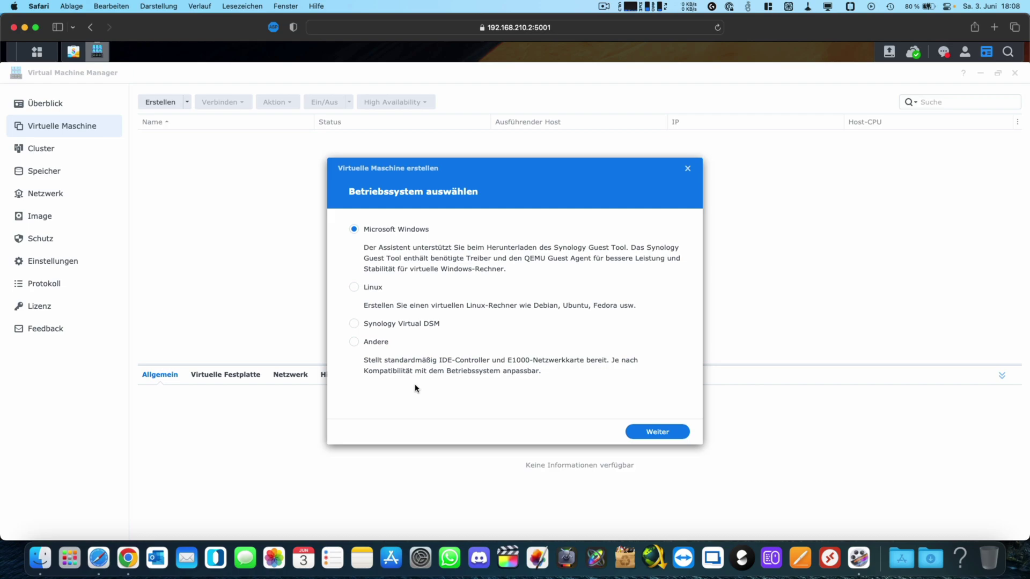
left_click(392, 324)
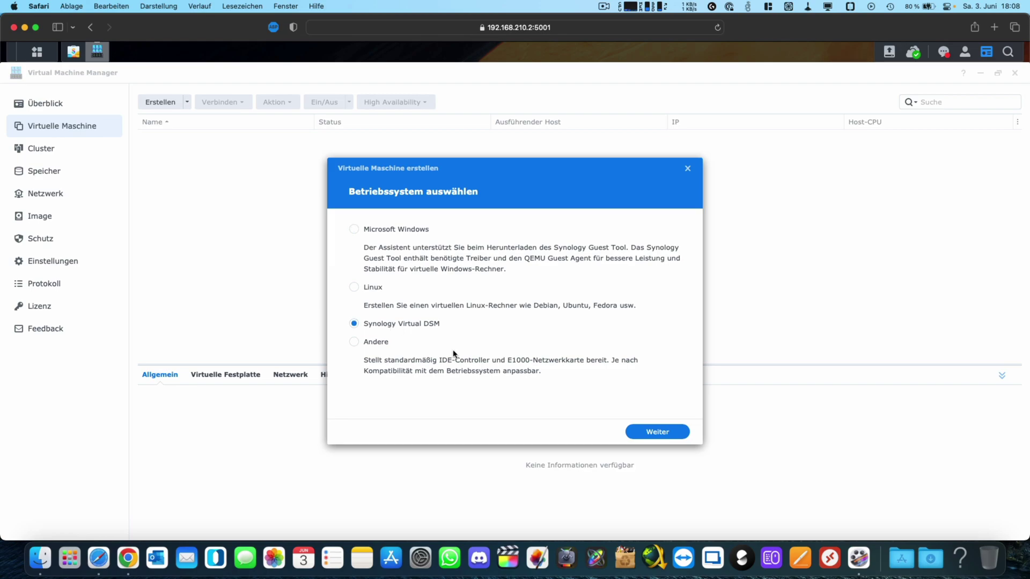
left_click(640, 435)
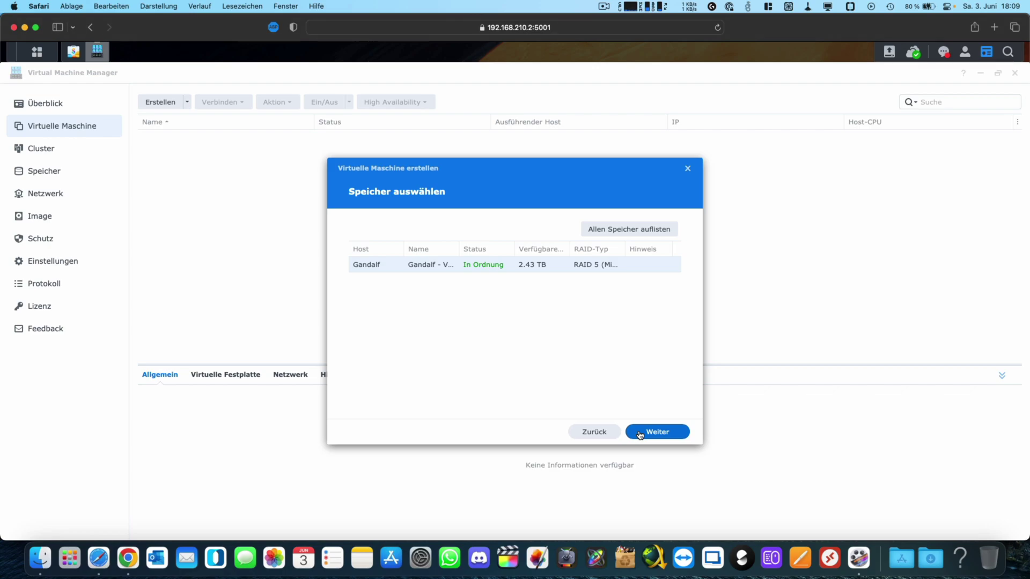
left_click(650, 433)
Step: Give the VM 2 CPUs, 4 GB of memory and the name testdsm
left_click(488, 249)
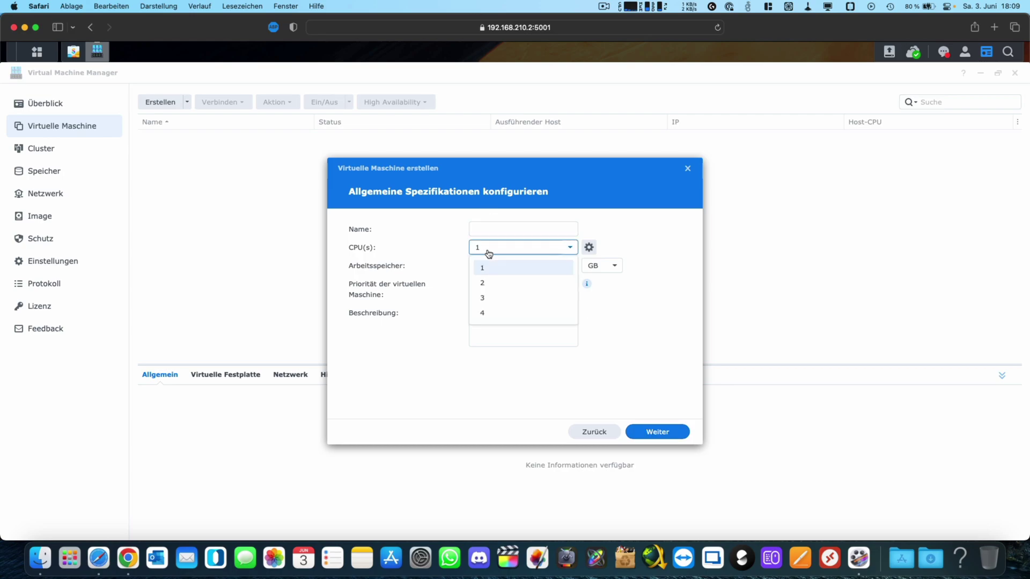
left_click(484, 283)
left_click(486, 265)
type("4")
left_click(595, 268)
left_click(663, 281)
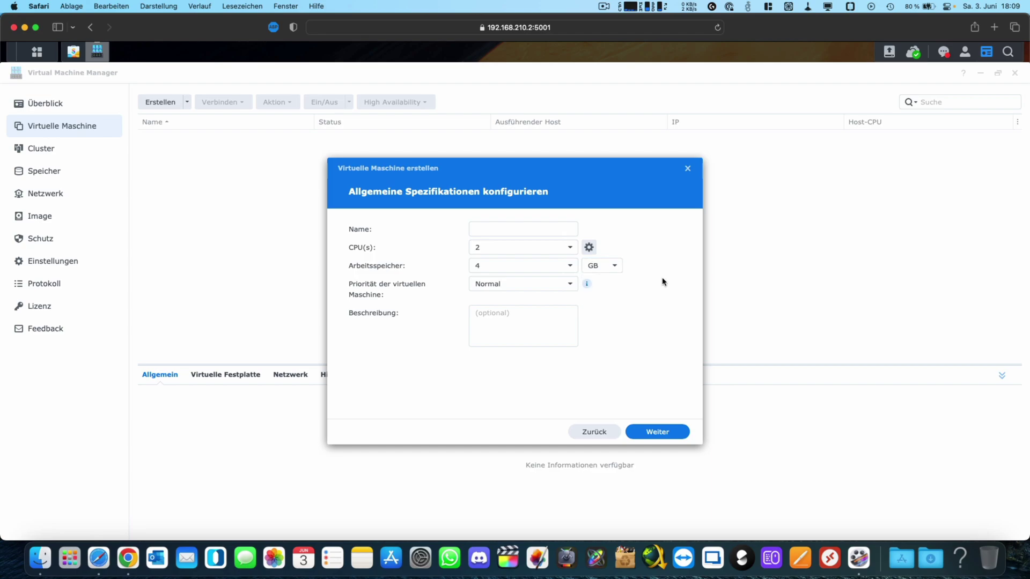
left_click(481, 225)
type("testdsm")
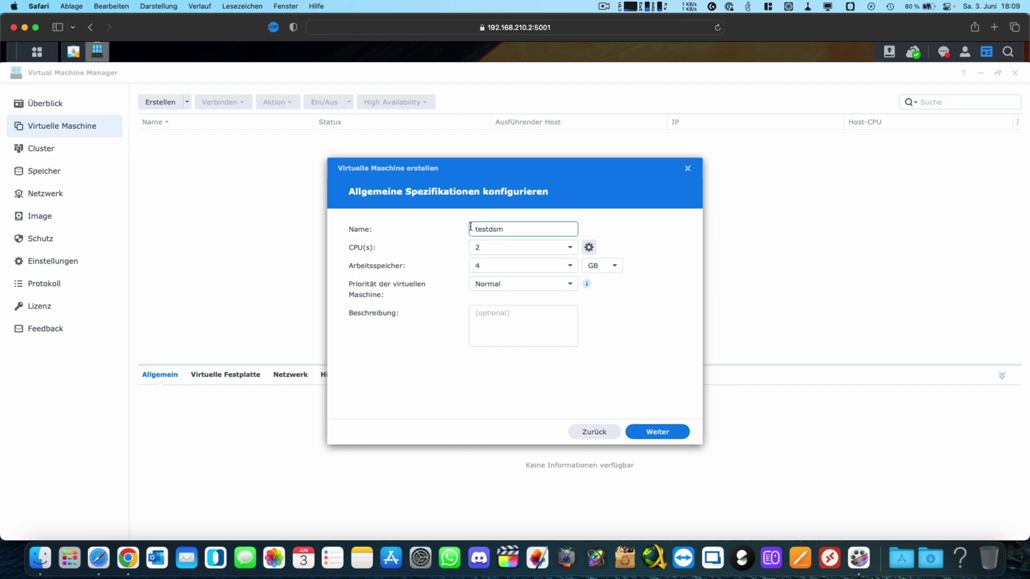
left_click(659, 434)
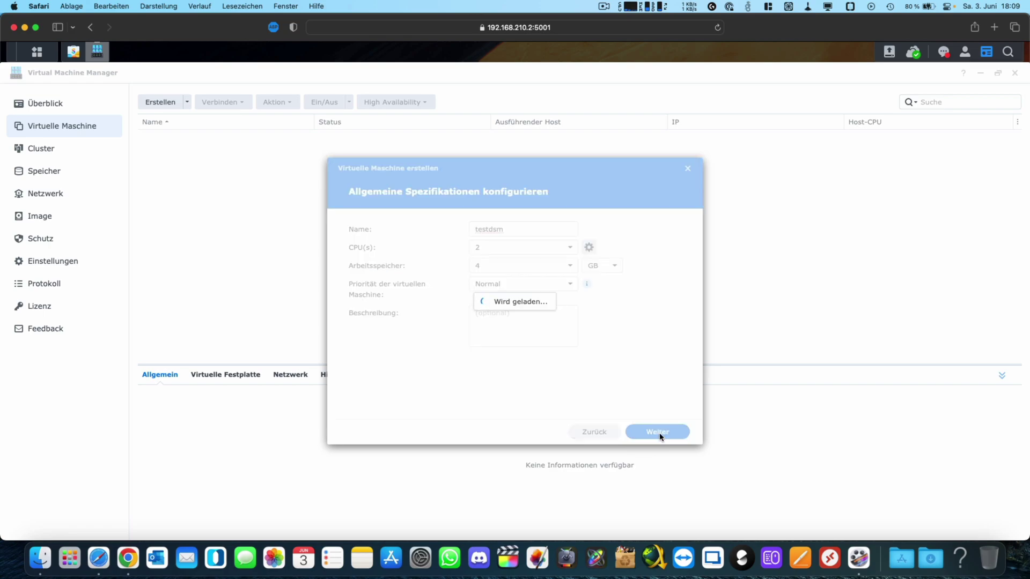
Step: Check the DSM_VirtualDSM_23824 image list, then abandon the wizard unfinished
left_click(567, 234)
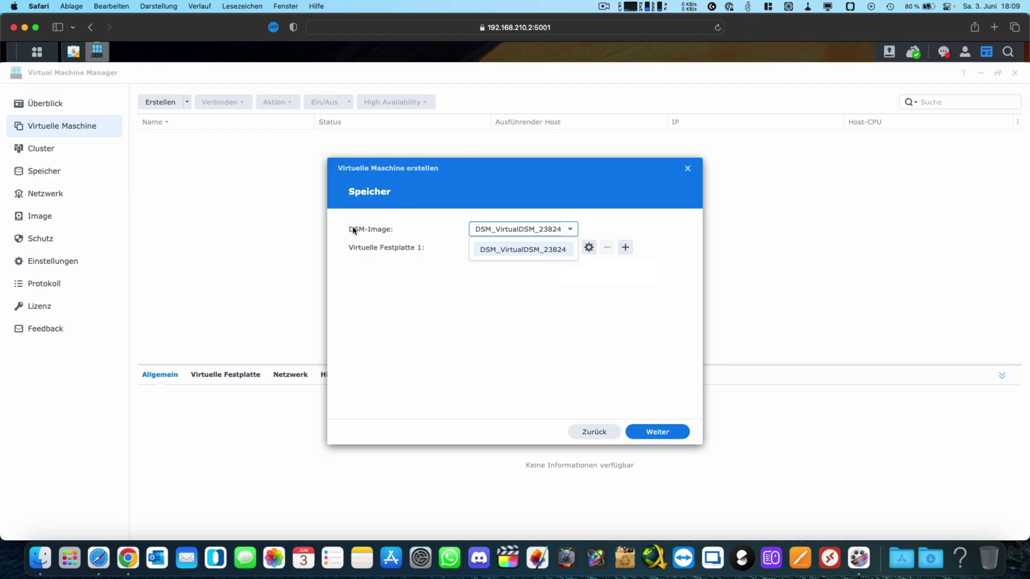
left_click(542, 363)
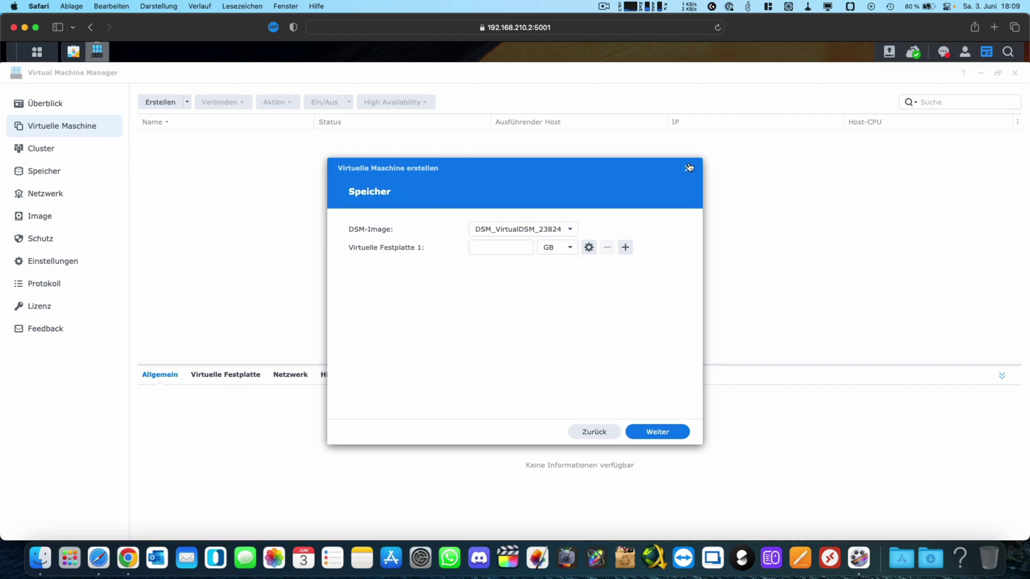
left_click(688, 168)
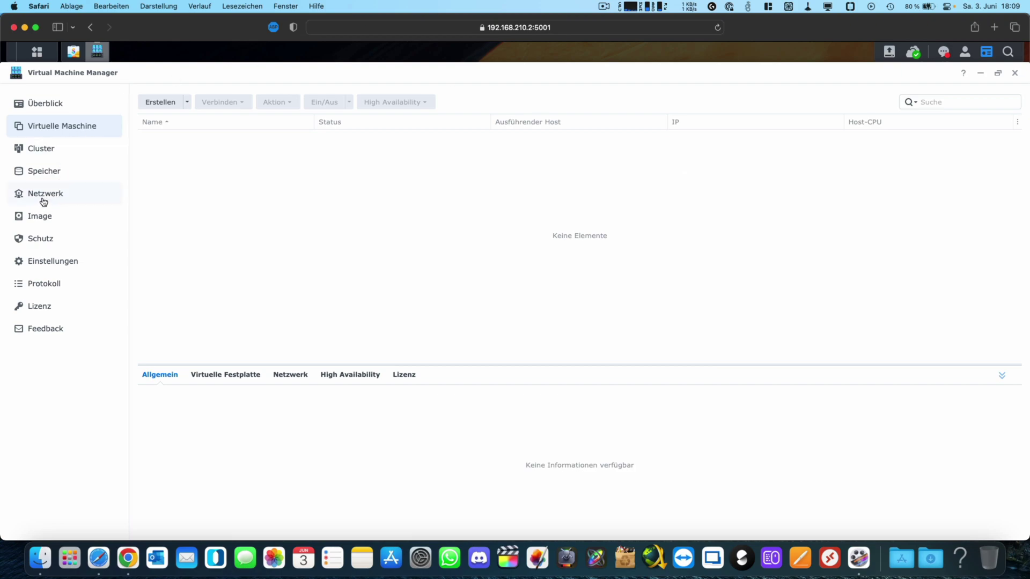
Step: Go to the DSM images under Image and start adding a new DSM image
left_click(43, 225)
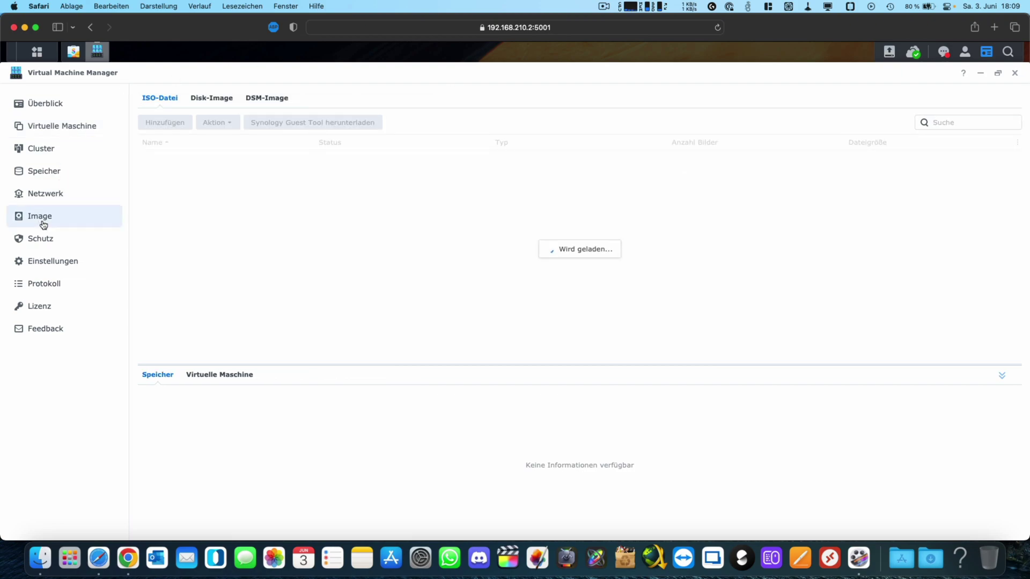
left_click(271, 101)
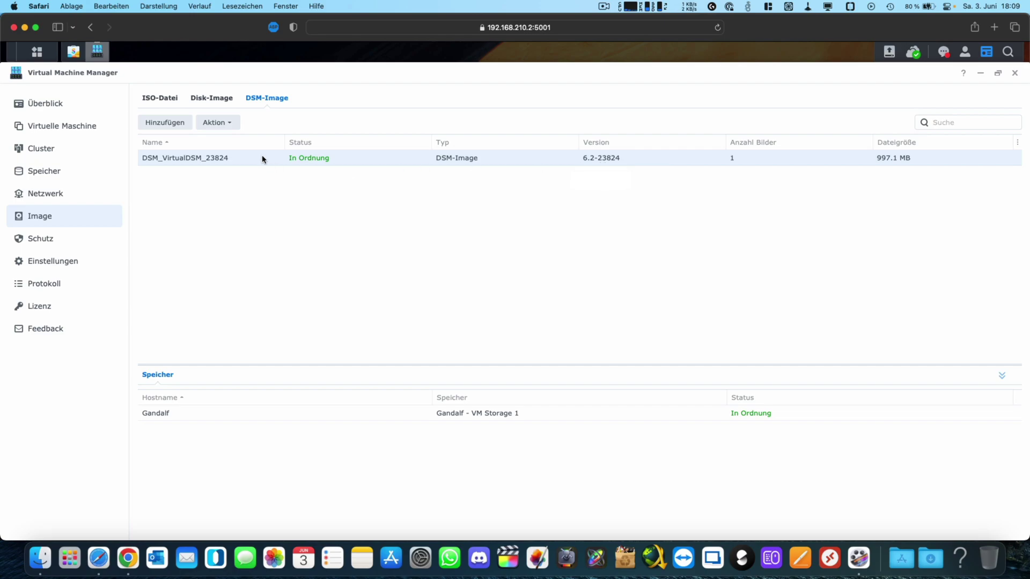
left_click(220, 122)
left_click(152, 198)
left_click(164, 124)
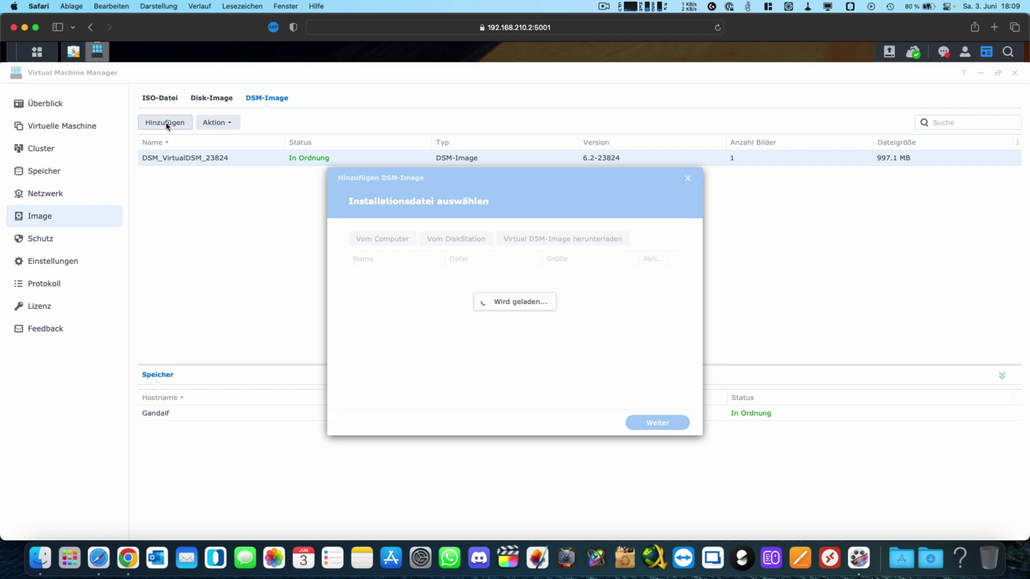
Step: Download DSM_VirtualDSM_42962 from Synology to Gandalf, the default storage for system images
left_click(582, 239)
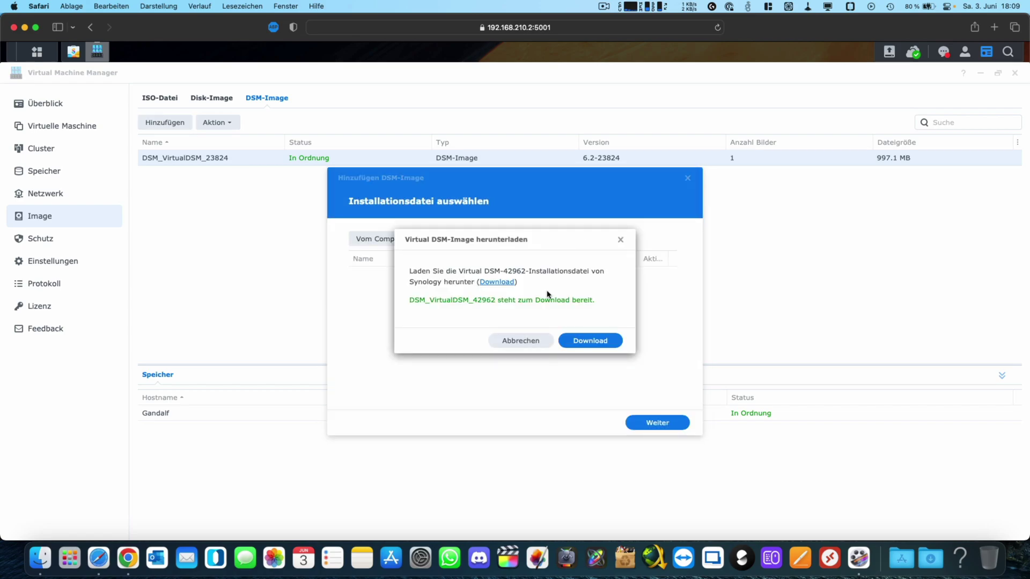
left_click(590, 341)
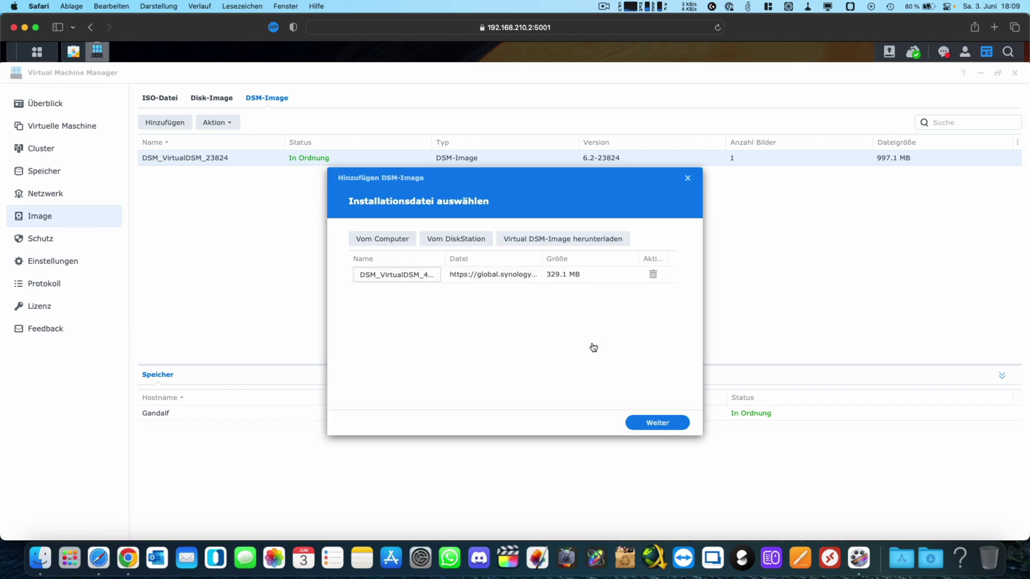
left_click(656, 429)
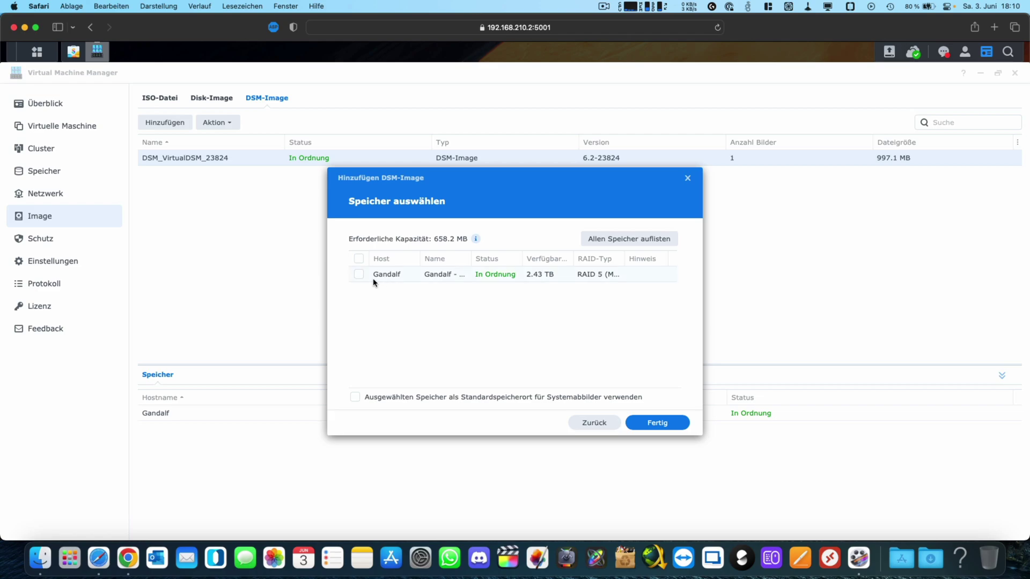
left_click(358, 275)
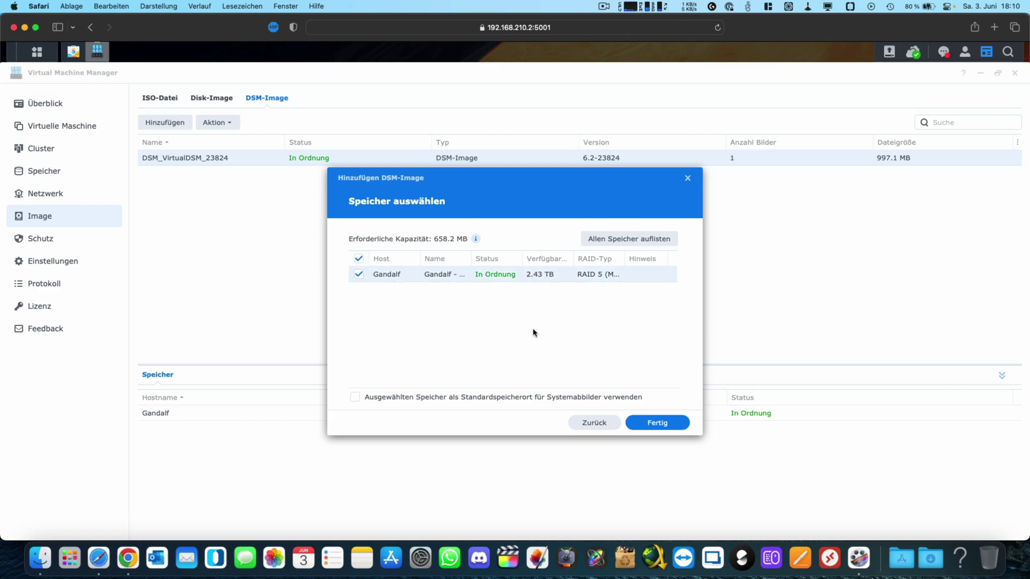
left_click(432, 400)
left_click(432, 399)
left_click(431, 399)
left_click(652, 424)
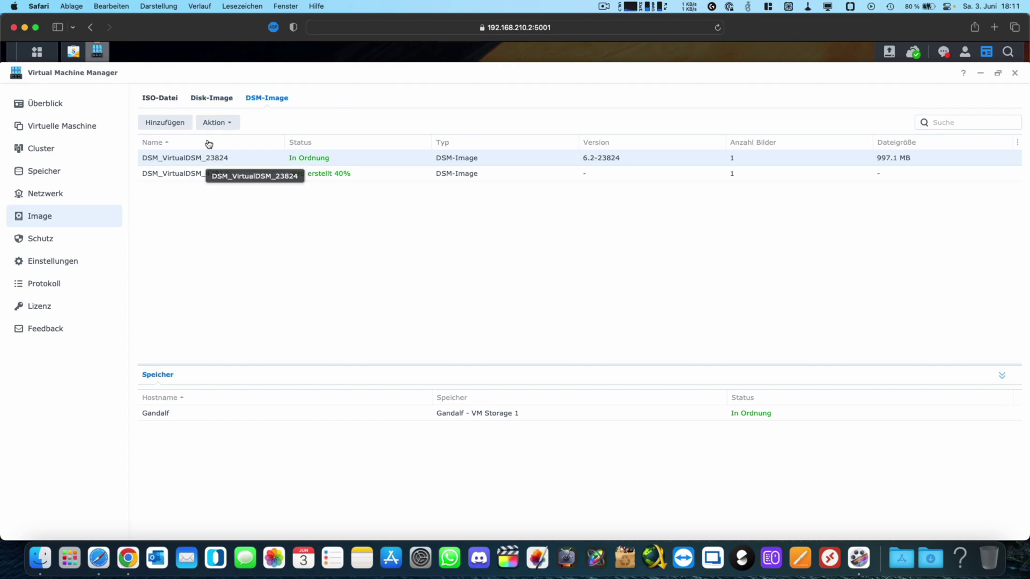
Step: Delete the old DSM_VirtualDSM_23824 image through Action > Delete and confirm
left_click(220, 122)
left_click(224, 159)
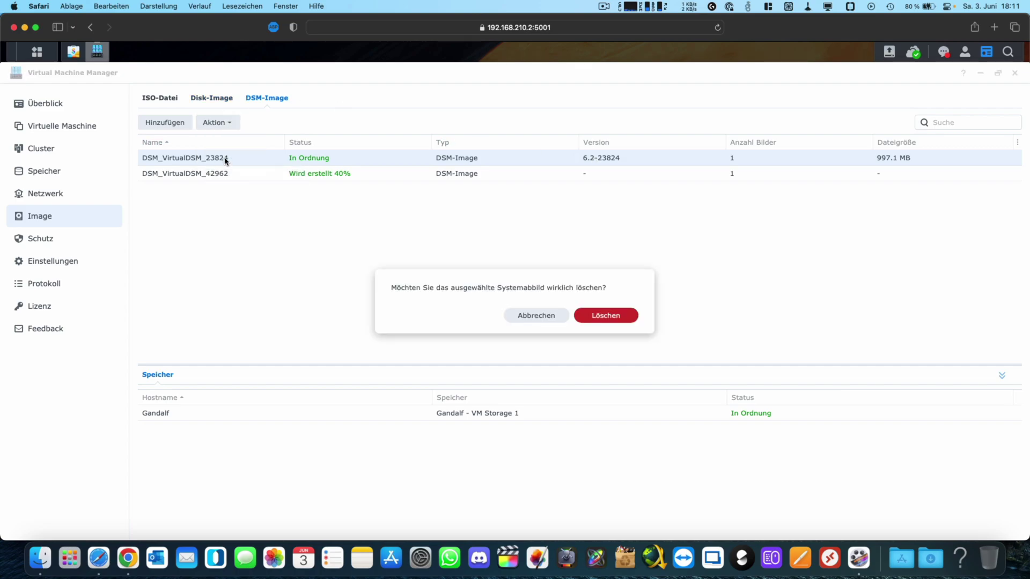
left_click(601, 318)
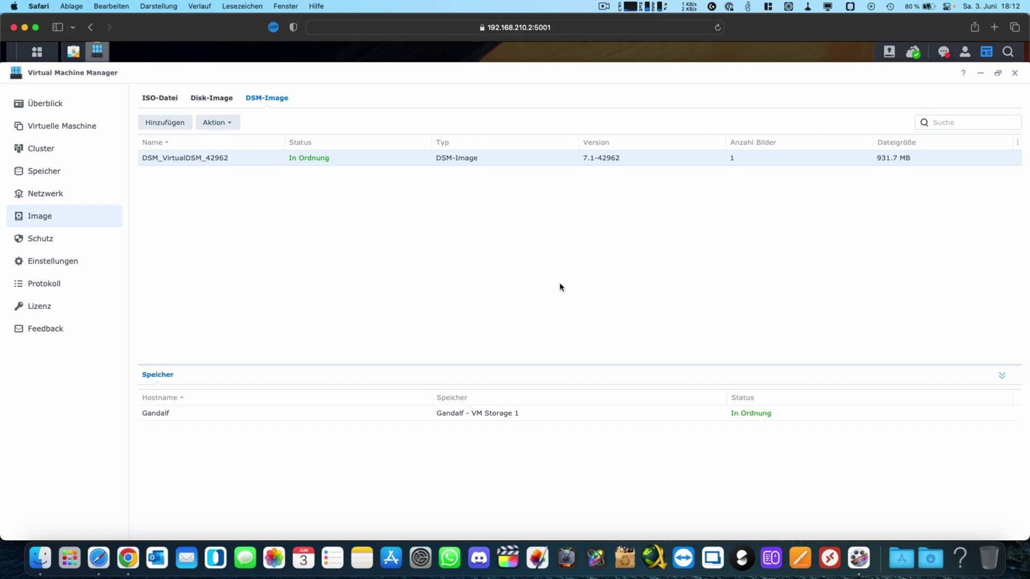
Step: Start a new Synology Virtual DSM virtual machine in the creation wizard
left_click(46, 105)
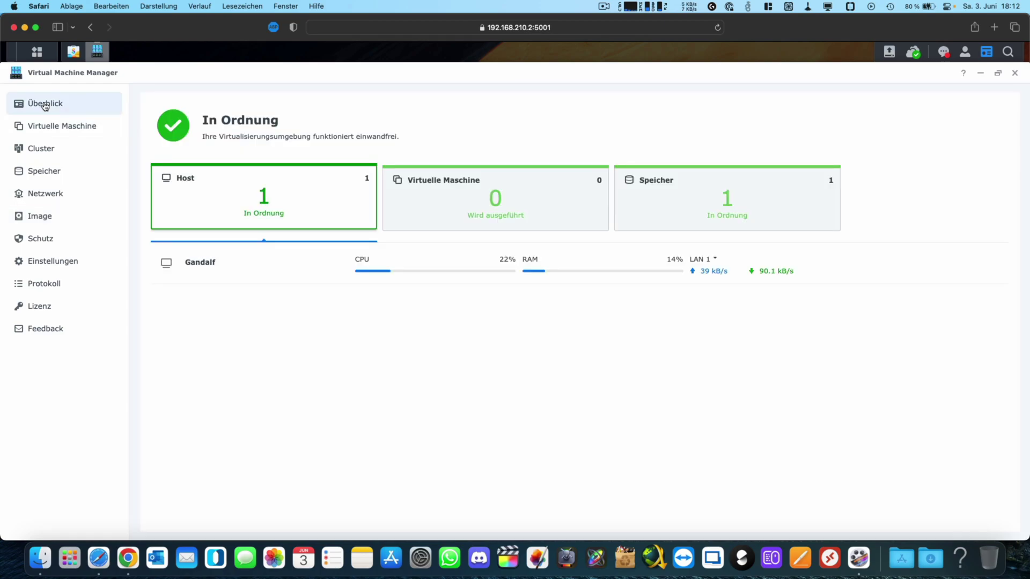
left_click(53, 127)
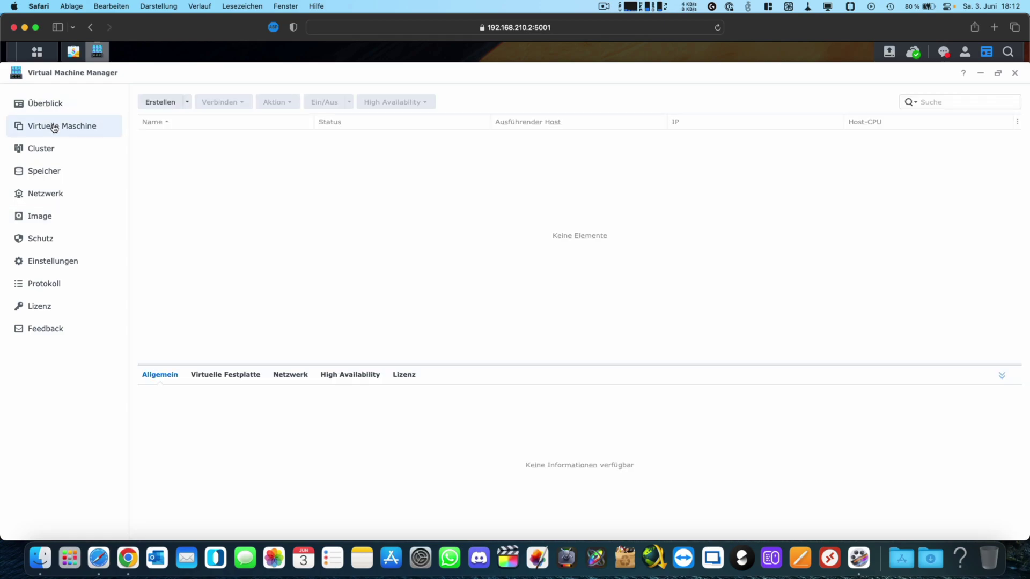
left_click(161, 102)
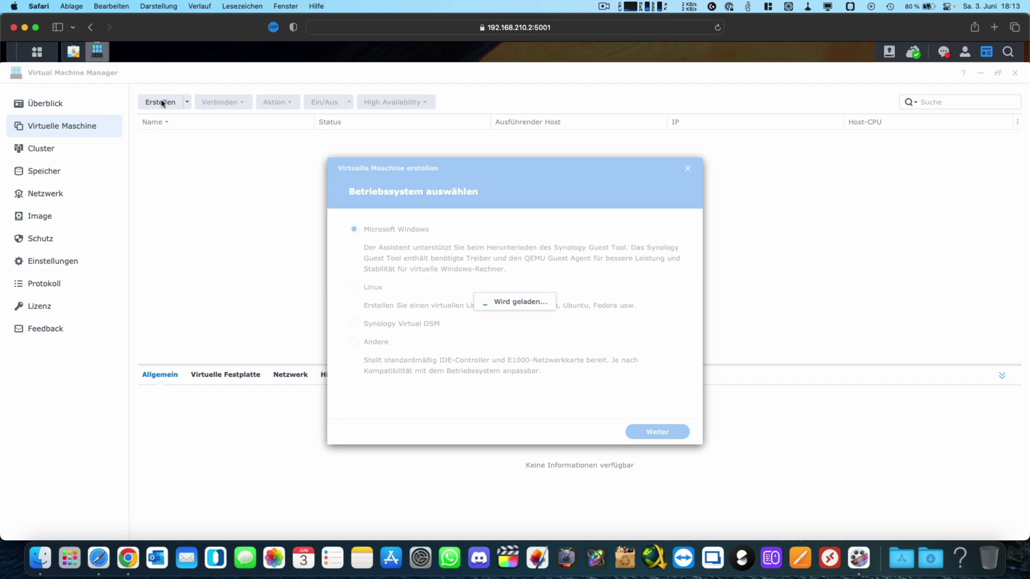
left_click(397, 324)
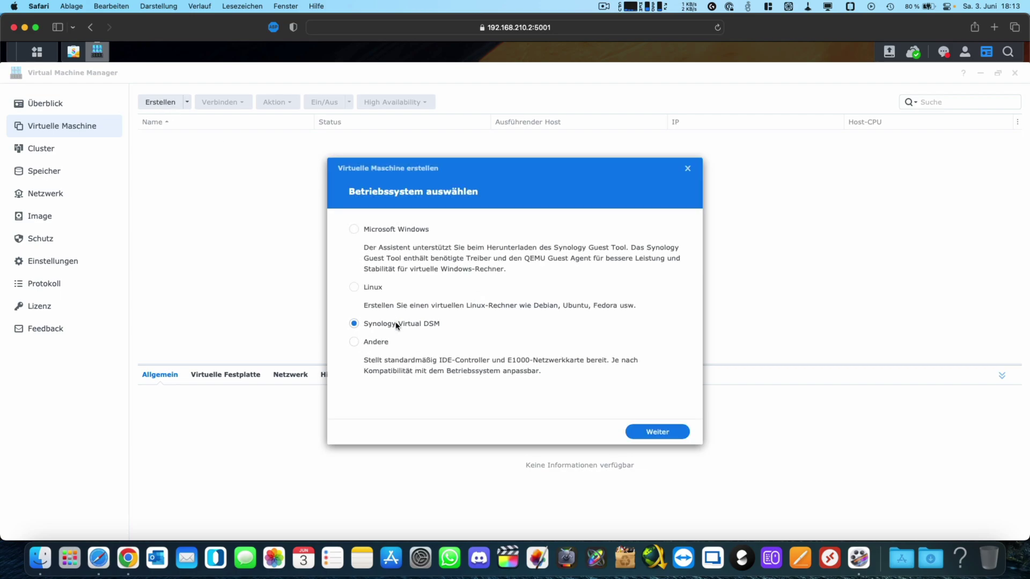
left_click(654, 432)
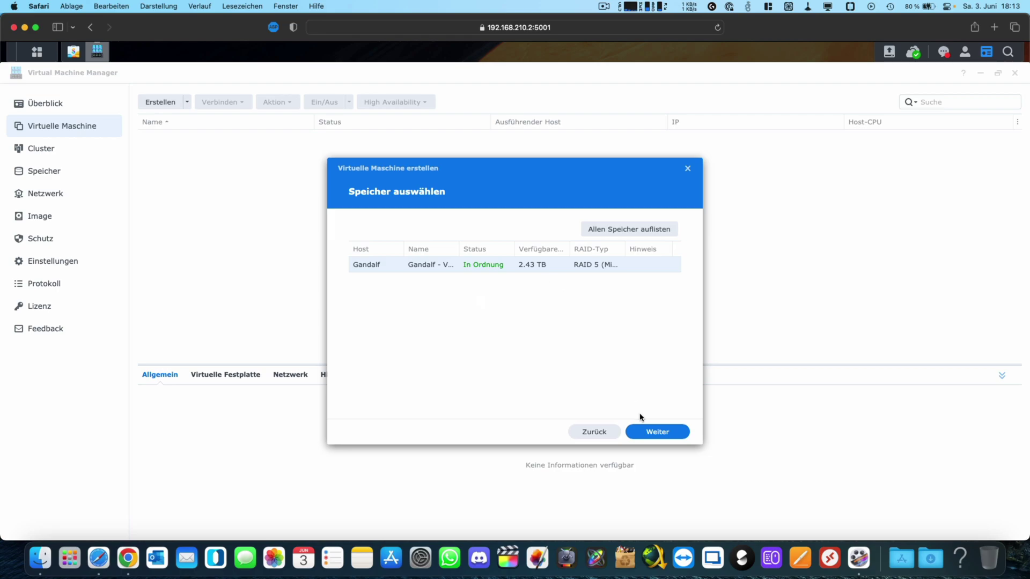
left_click(657, 435)
Step: Give the VM 2 CPUs, 4 GB of memory and the name virtualdsm
left_click(494, 248)
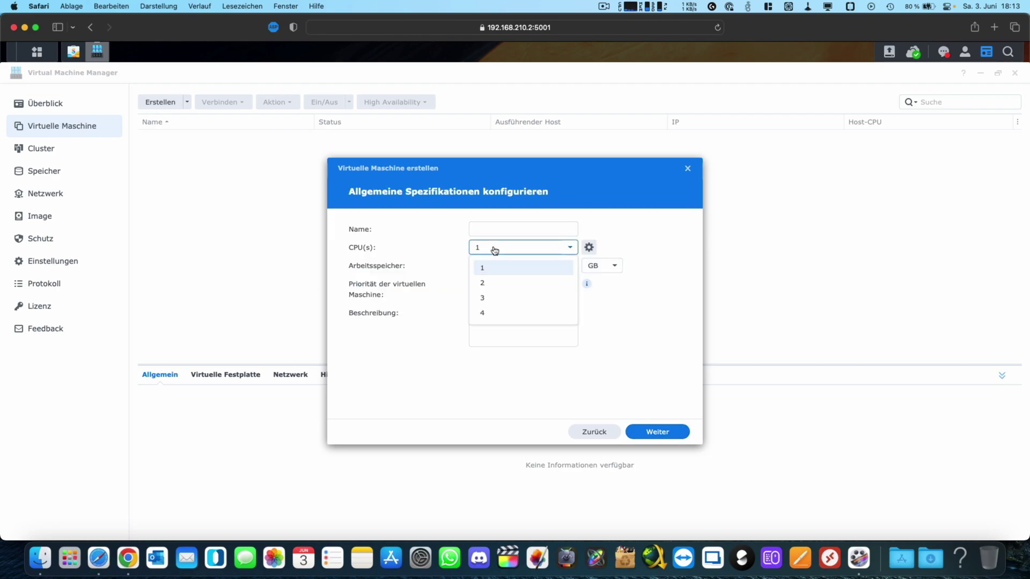
left_click(487, 281)
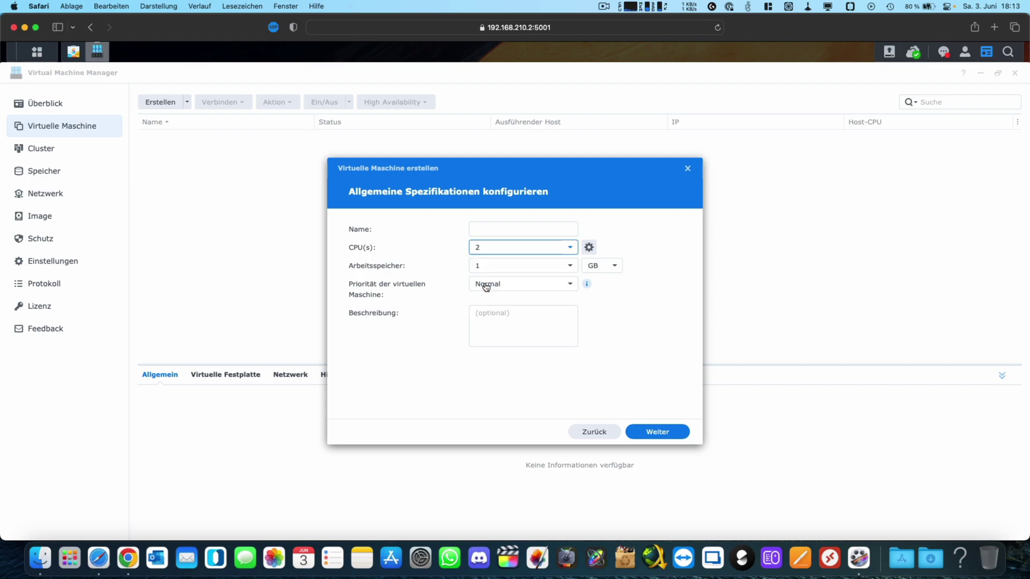
left_click(492, 266)
key("BackSpace")
type("4")
left_click(511, 228)
type("virtualdsm")
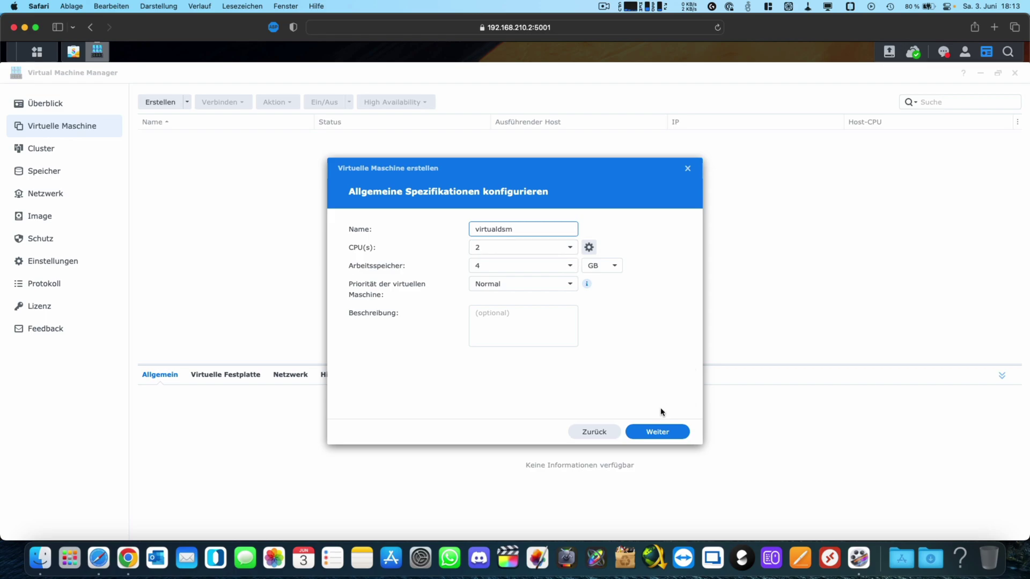
left_click(649, 435)
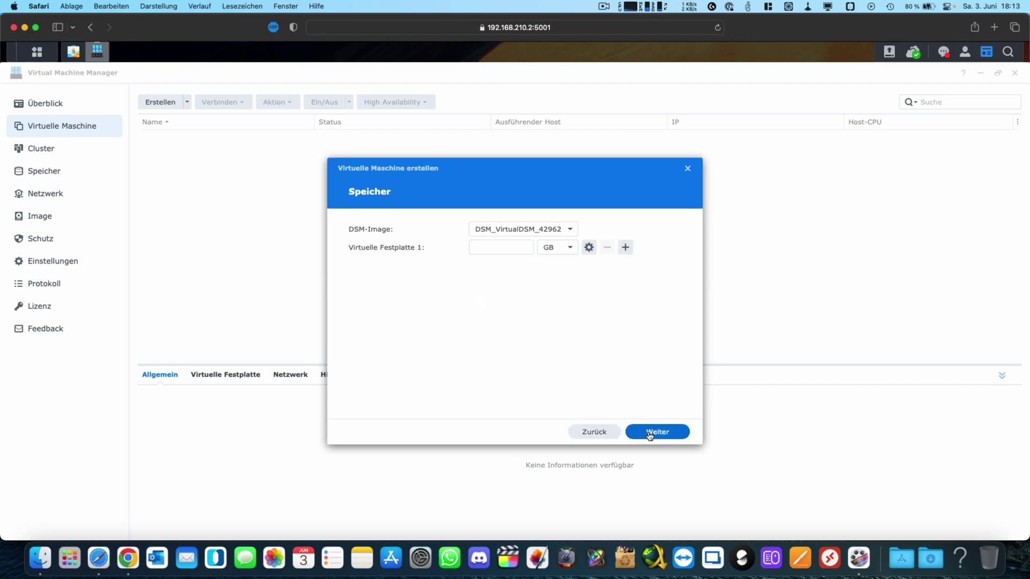
Step: Set a 50 GB virtual disk using the DSM_VirtualDSM_42962 image
left_click(510, 247)
type("50")
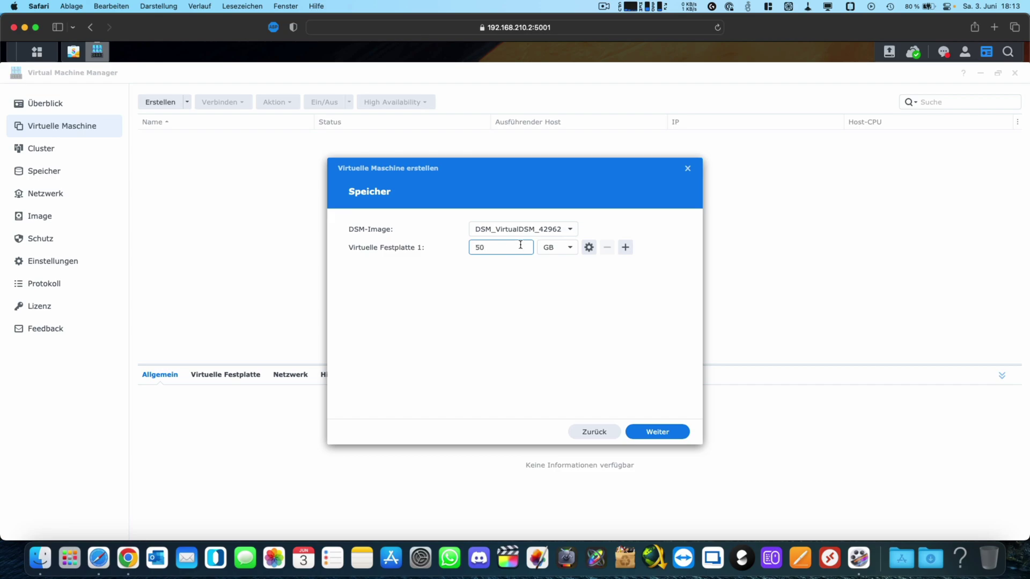
left_click(531, 229)
left_click(531, 230)
left_click(504, 245)
Step: Keep Default VM Network as the VM's network
left_click(657, 433)
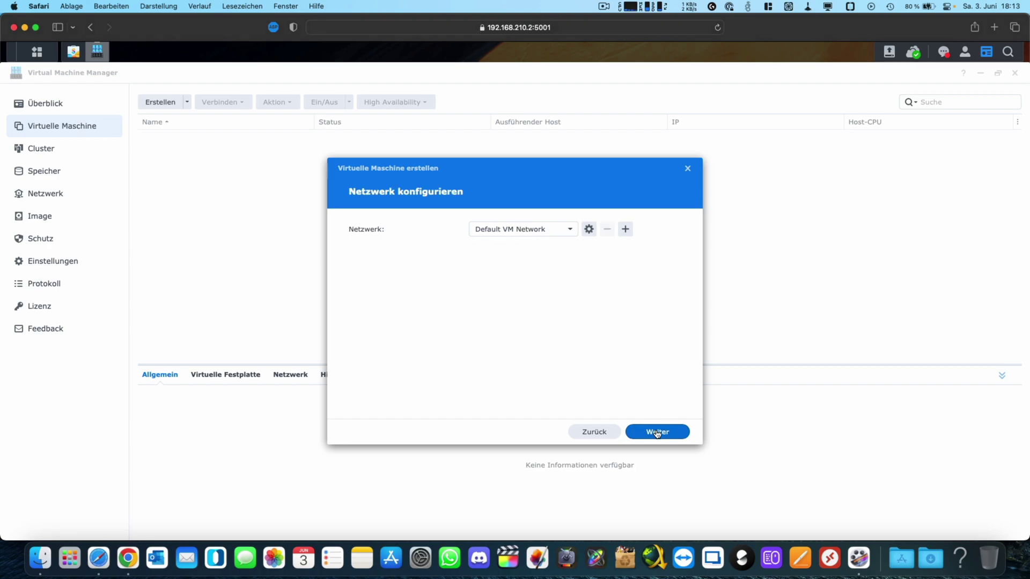
left_click(547, 231)
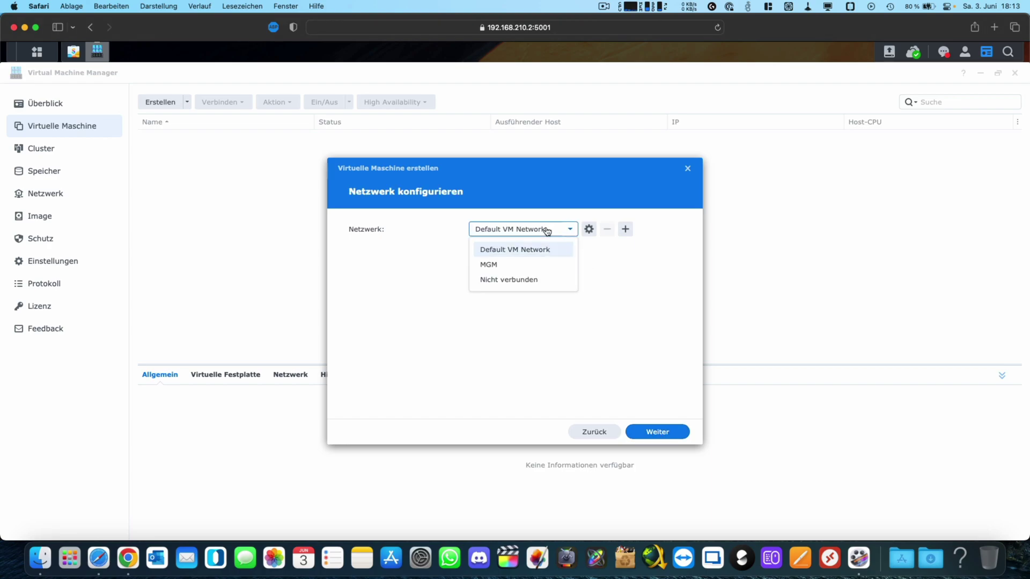
left_click(547, 230)
left_click(651, 434)
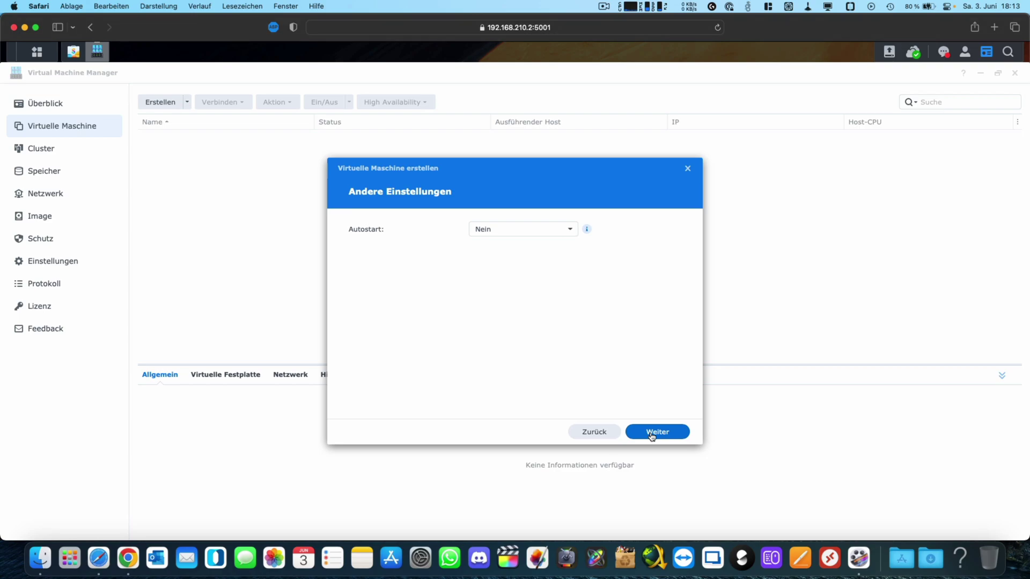
Step: Allow one user to manage the VM's power and have it power on after creation
left_click(652, 432)
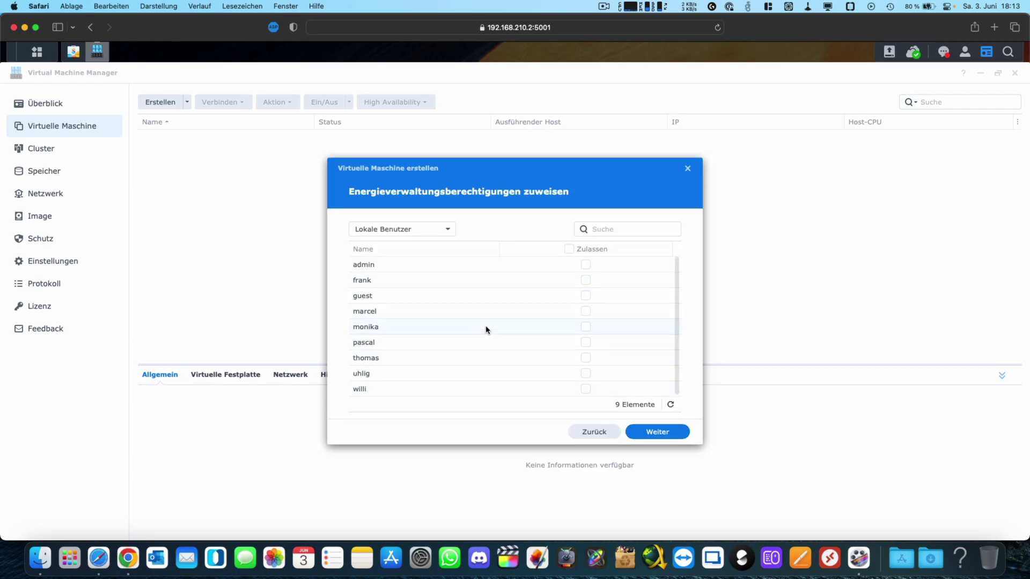
left_click(588, 313)
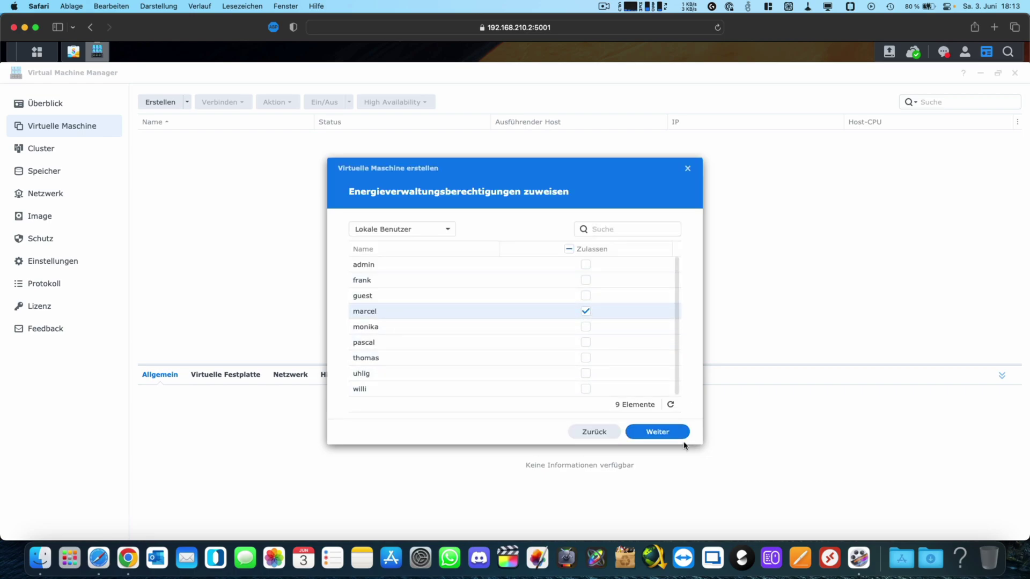
left_click(664, 432)
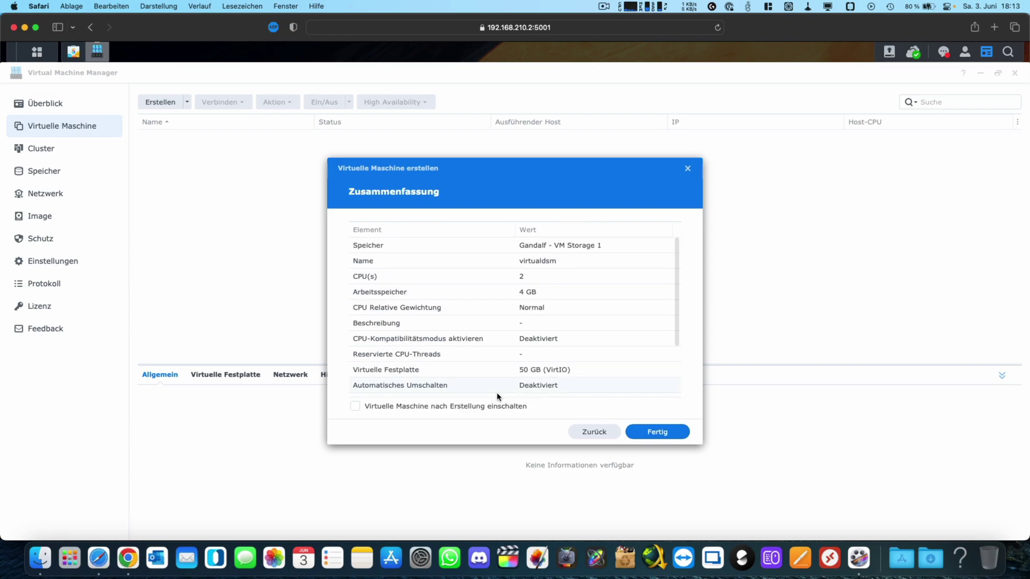
left_click(480, 407)
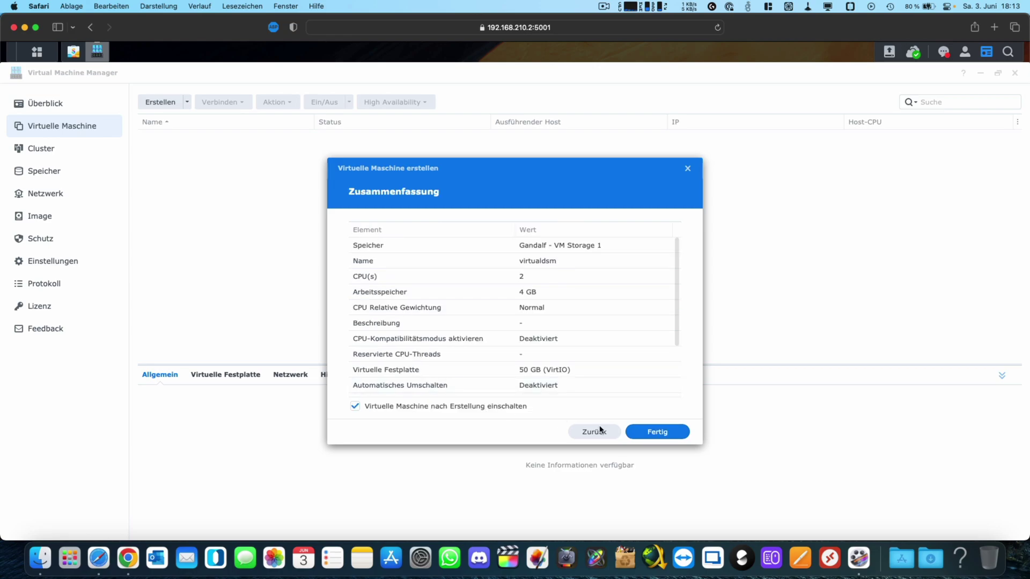
Step: Create virtualdsm and assign it the free licence from the existing licences
left_click(658, 434)
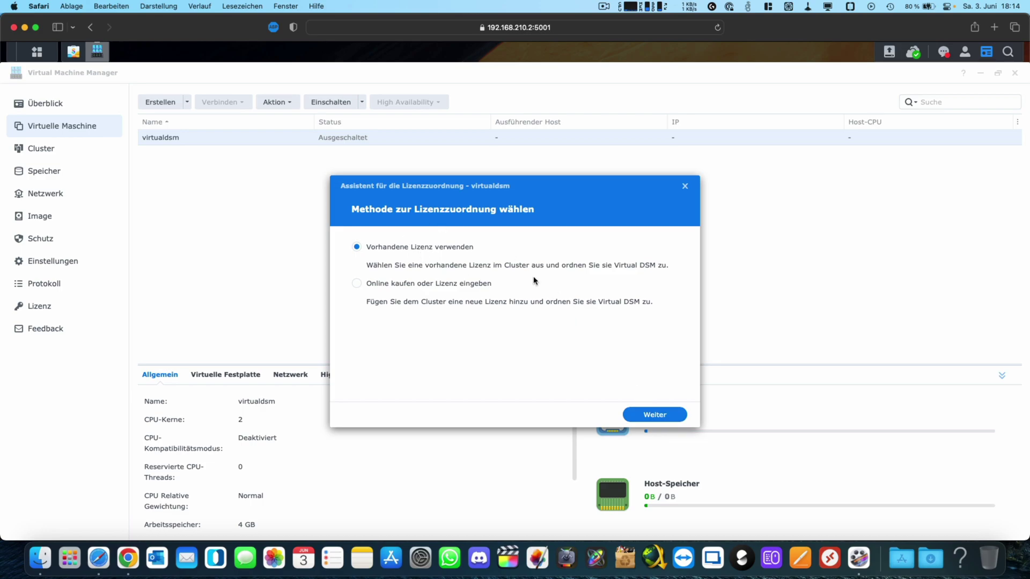
left_click(637, 415)
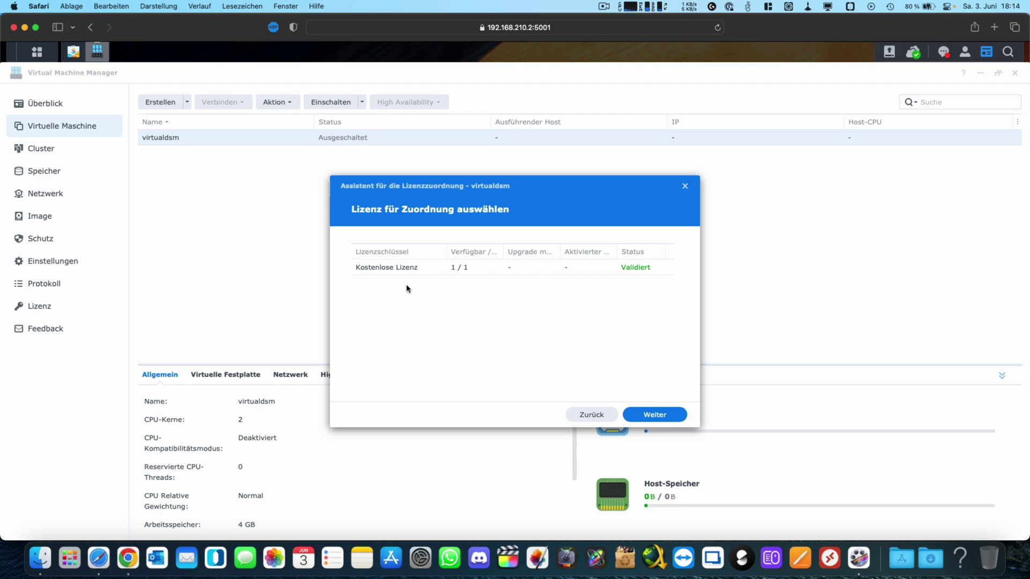
left_click(394, 272)
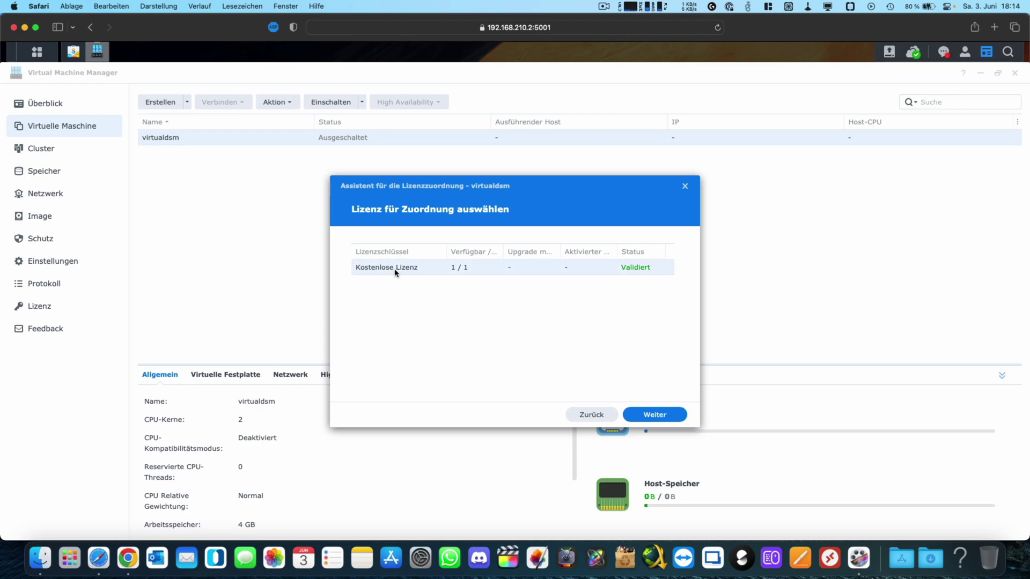
left_click(654, 418)
left_click(654, 416)
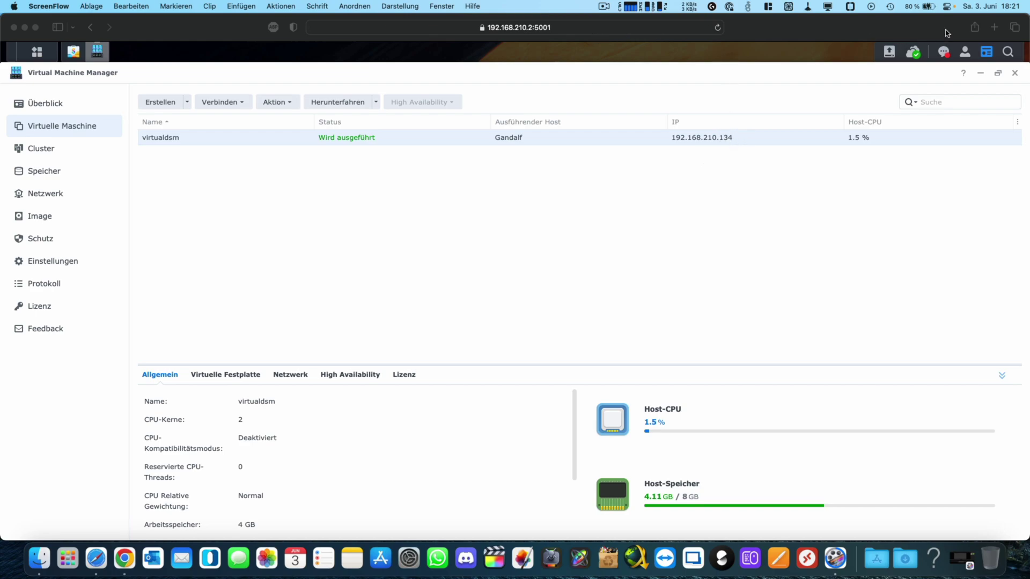
left_click(994, 28)
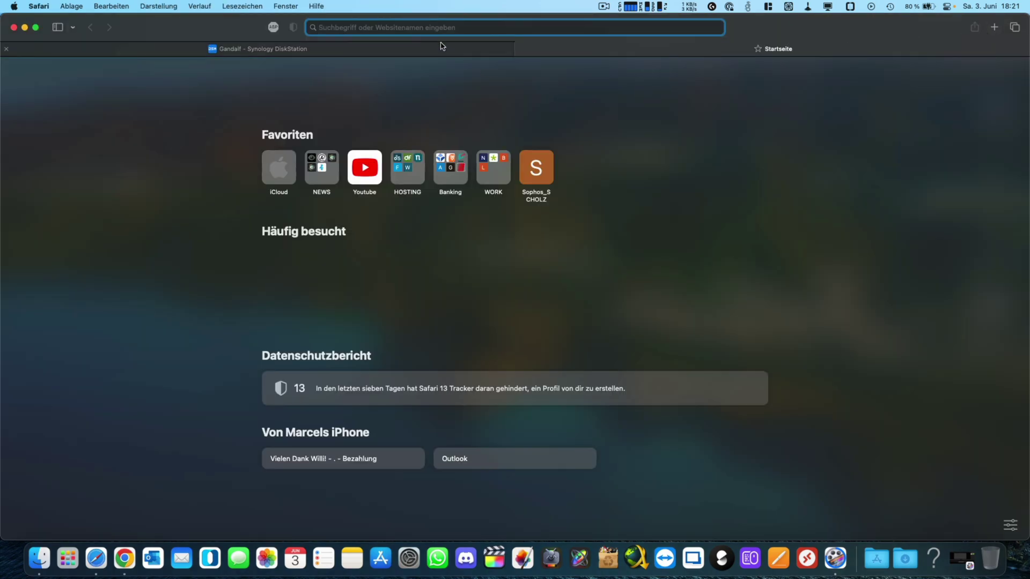
type("htt")
type("ps://19")
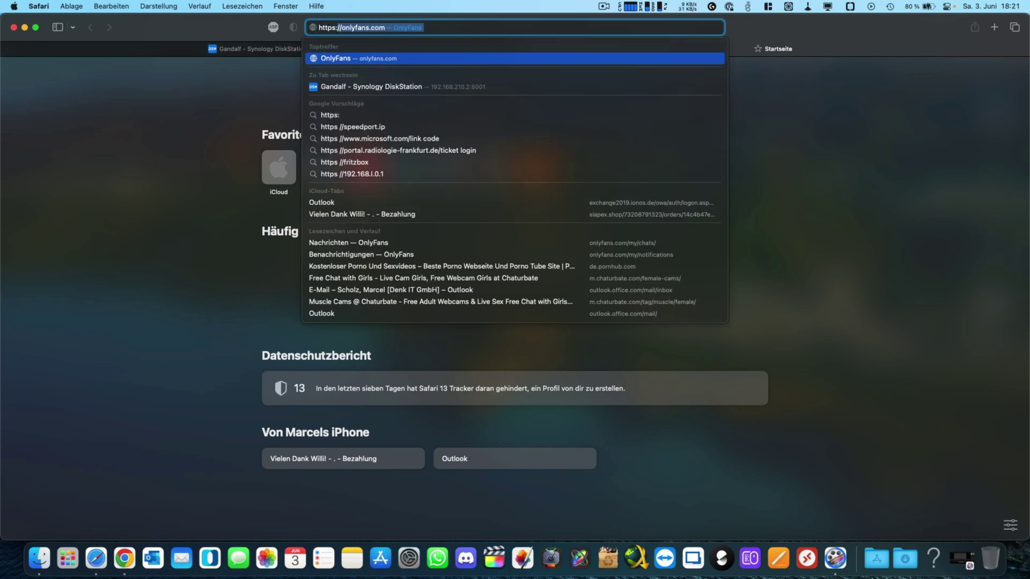
type("2.168.210.")
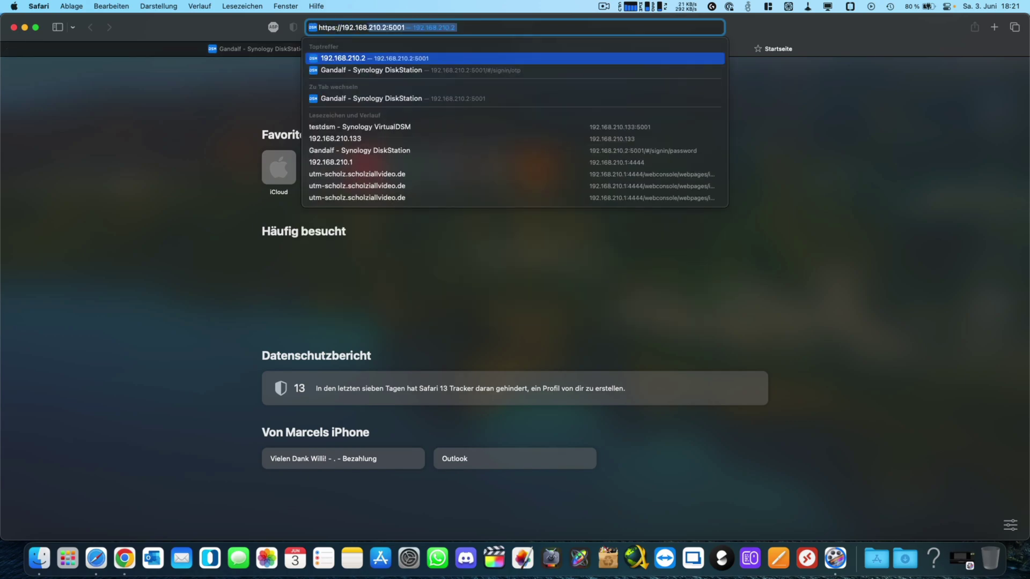
type("134")
key("Return")
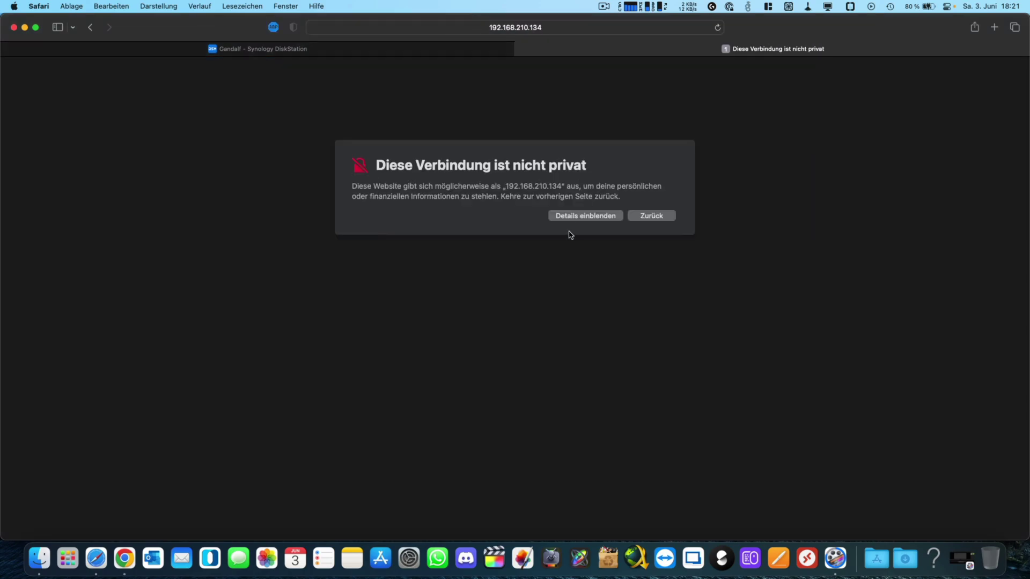
Step: Accept the certificate warning to open the site anyway, twice
left_click(577, 216)
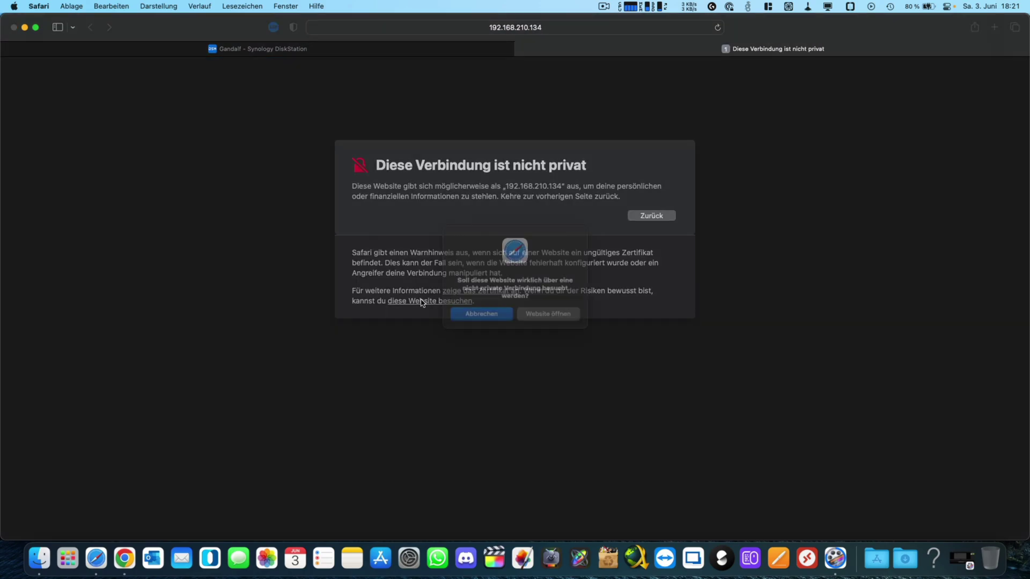
left_click(423, 301)
left_click(543, 317)
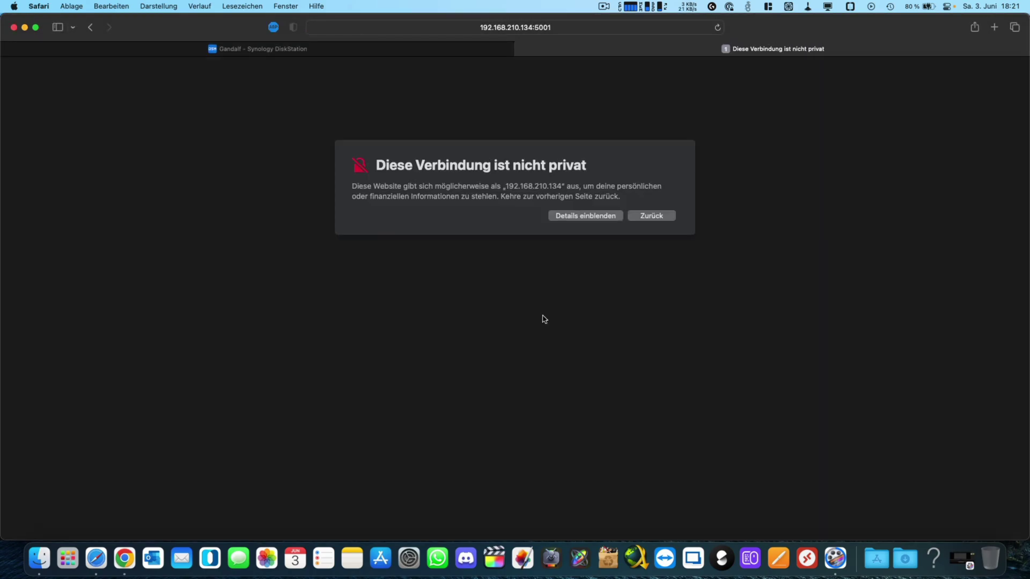
left_click(594, 218)
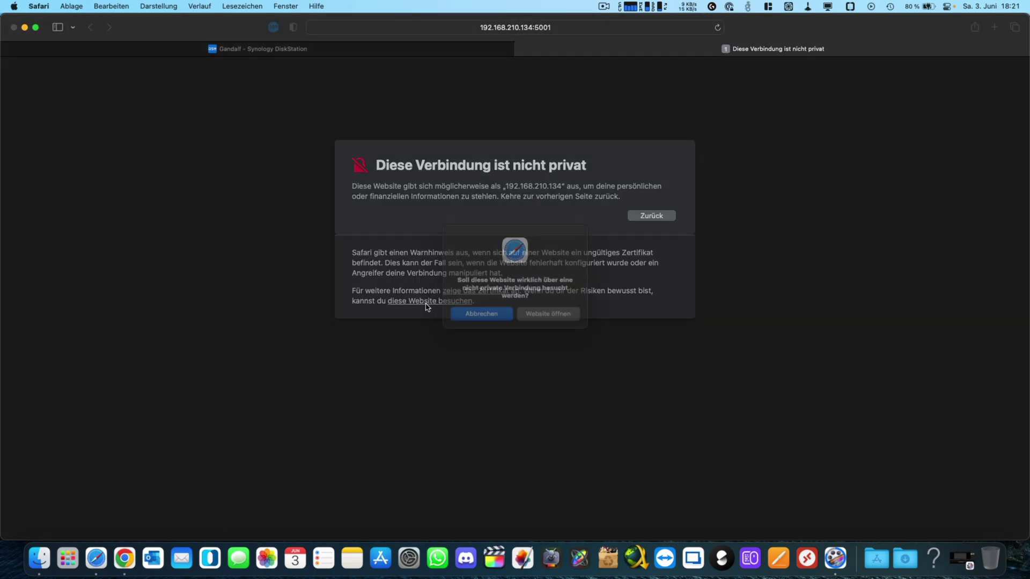
left_click(427, 302)
left_click(552, 318)
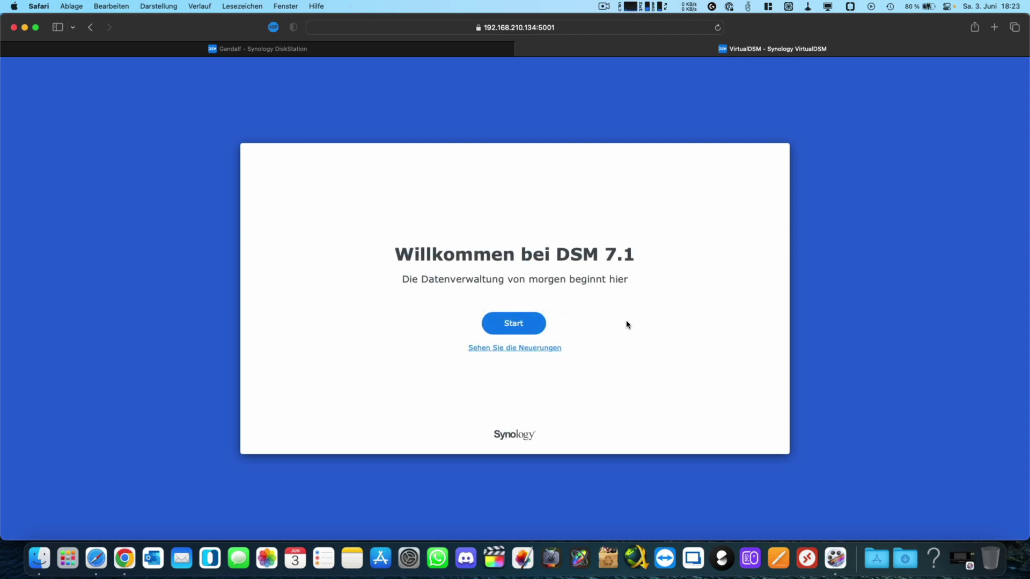
Step: Start the DSM 7.1 initial setup from the 'Willkommen bei DSM 7.1' page
left_click(516, 327)
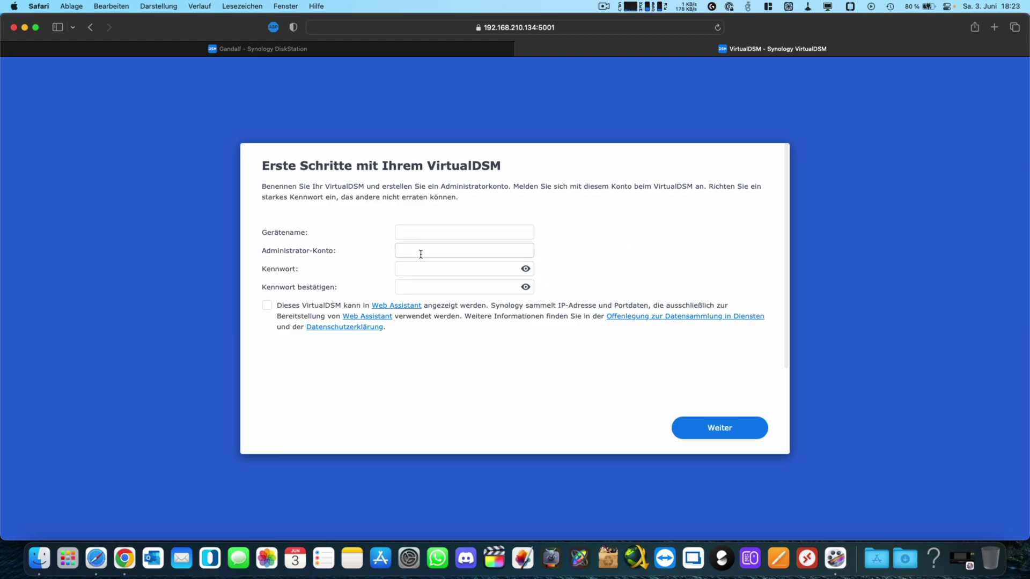
Step: Enter device name virtualdsm-test, an administrator account name and a self-chosen password
left_click(419, 228)
type("virtual")
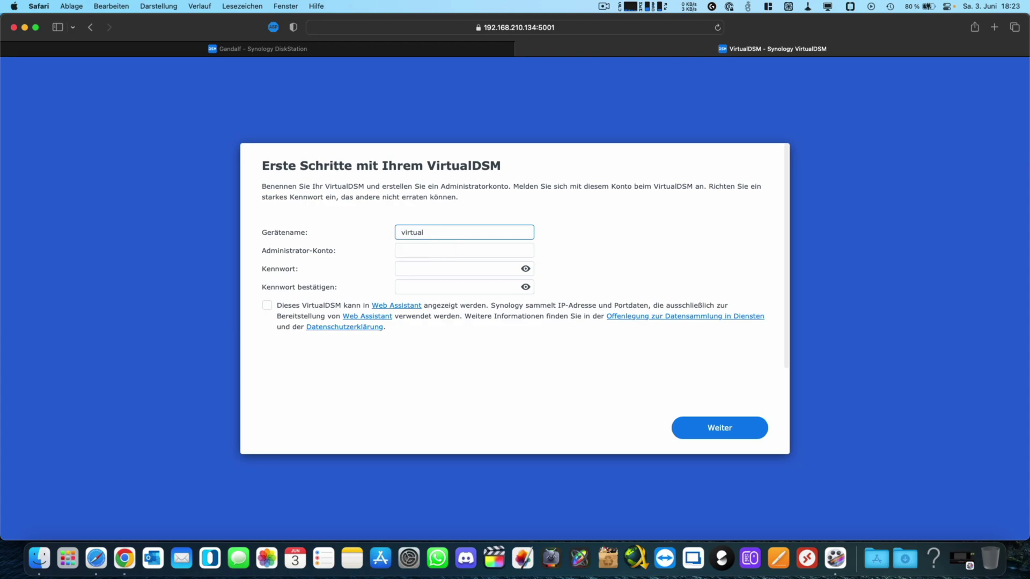
type("dsm-test")
key("Tab")
type("Administrator")
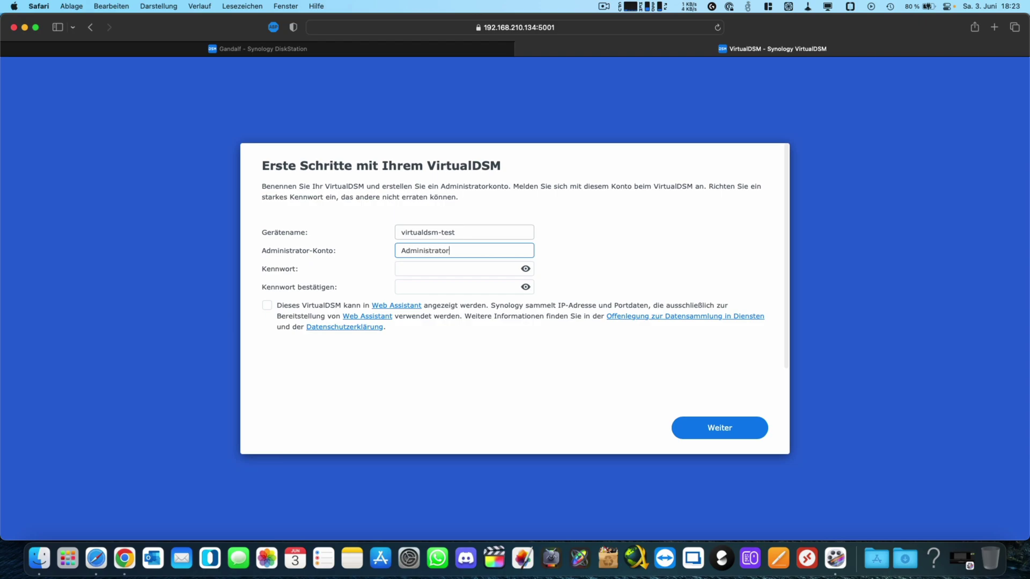
key("Tab")
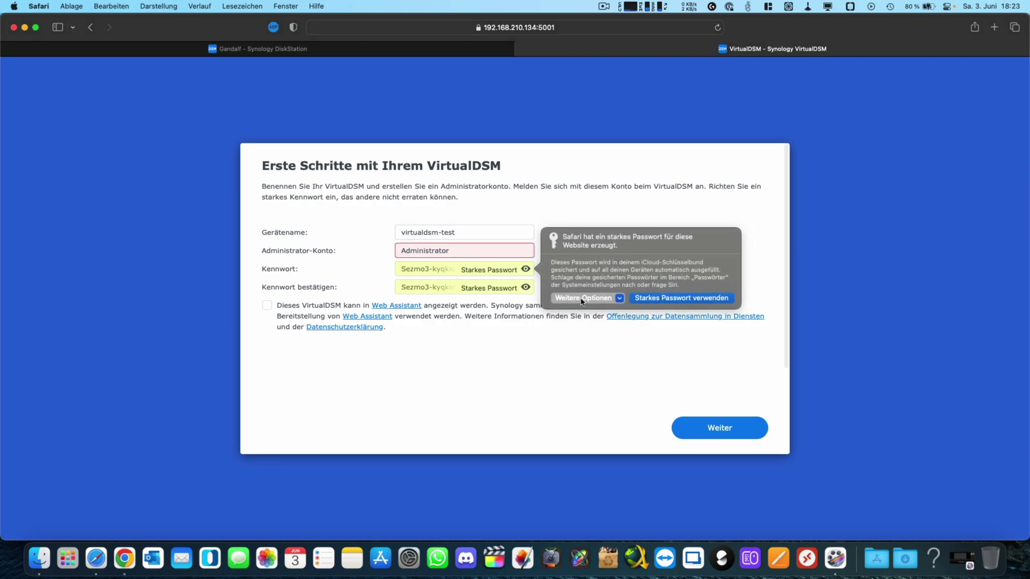
left_click(582, 298)
left_click(586, 313)
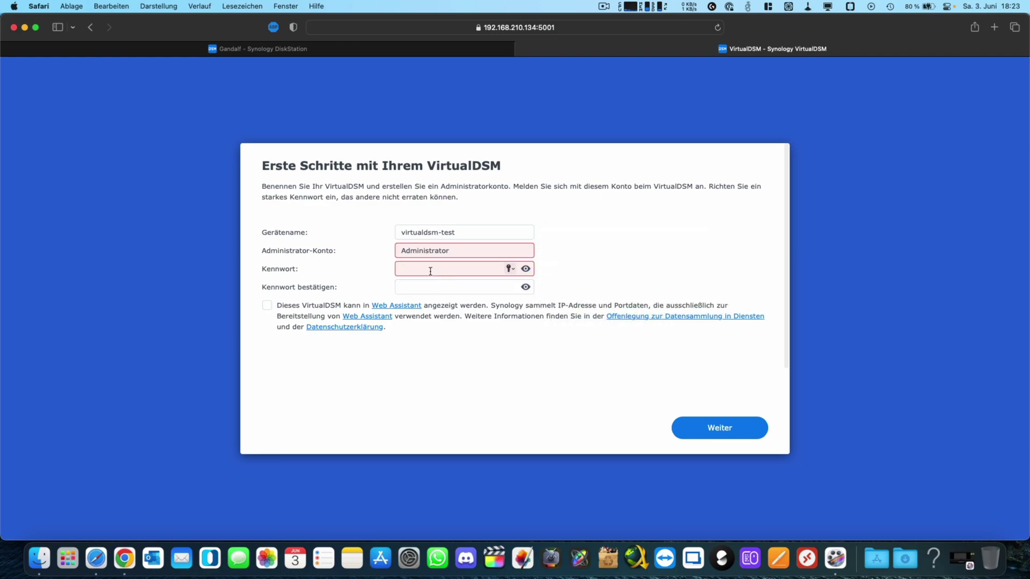
type("*******")
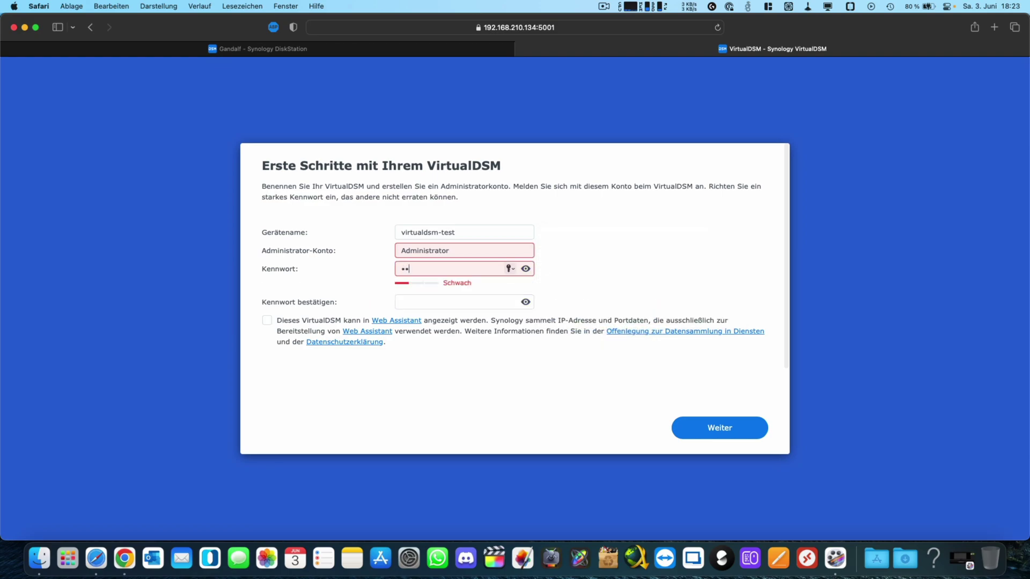
type("**")
key("Tab")
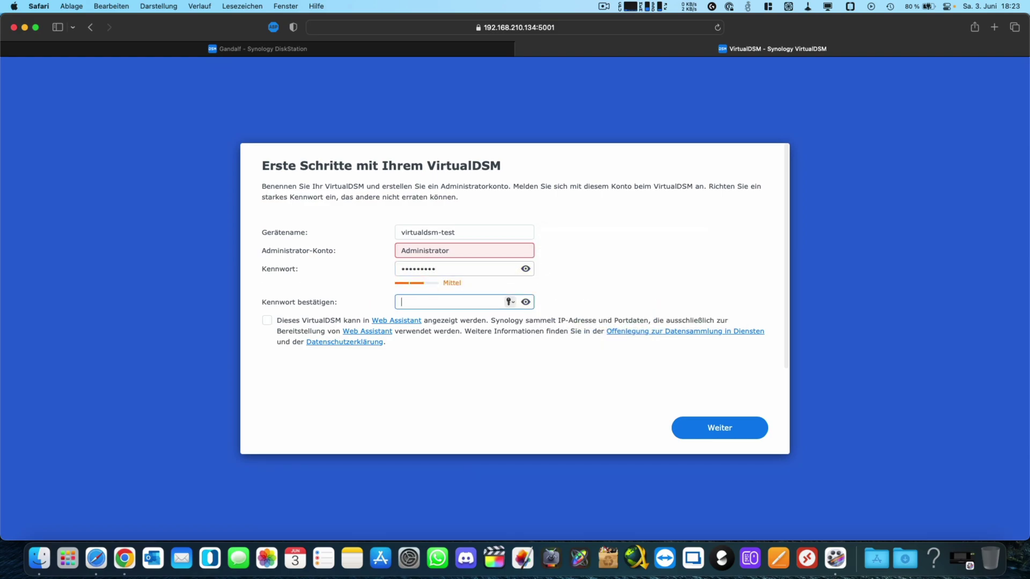
type("*********")
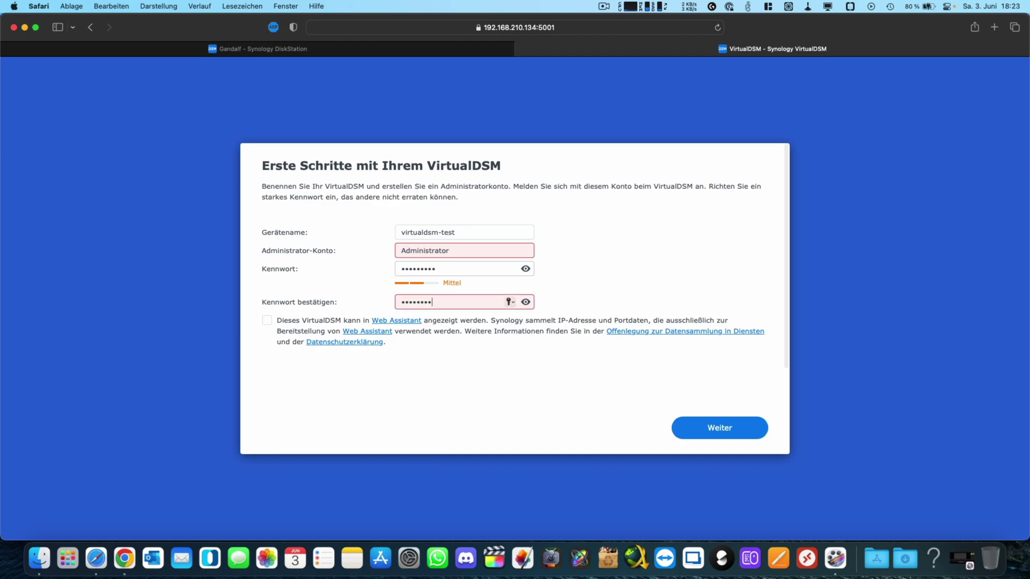
Step: Change the administrator account name and decline Safari's offer to save the password
left_click_drag(458, 250, 384, 249)
type("admin1")
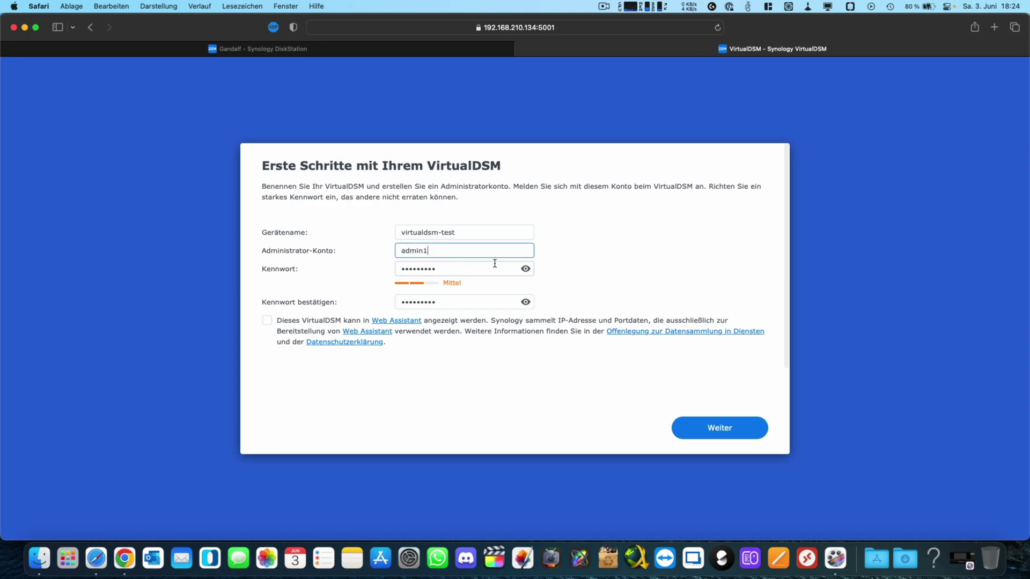
left_click(714, 427)
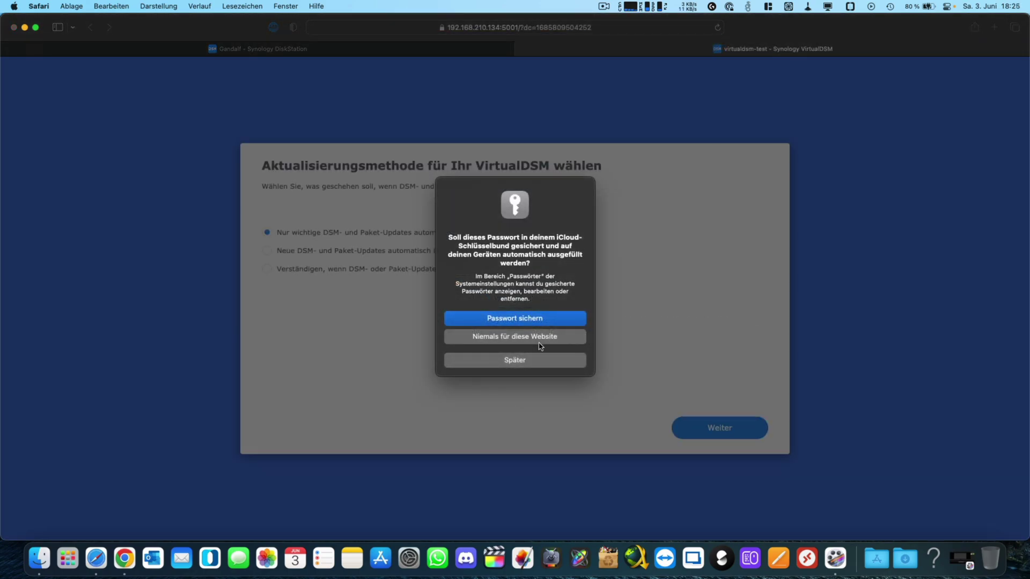
left_click(536, 338)
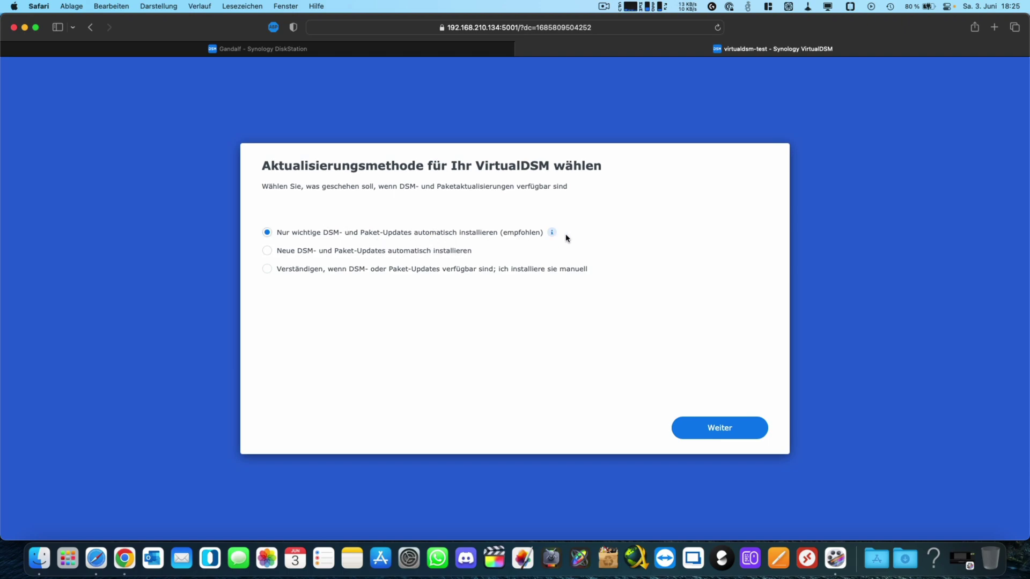
Step: Keep the recommended important-updates option, skip the Synology account, and submit without analytics sharing
left_click(711, 432)
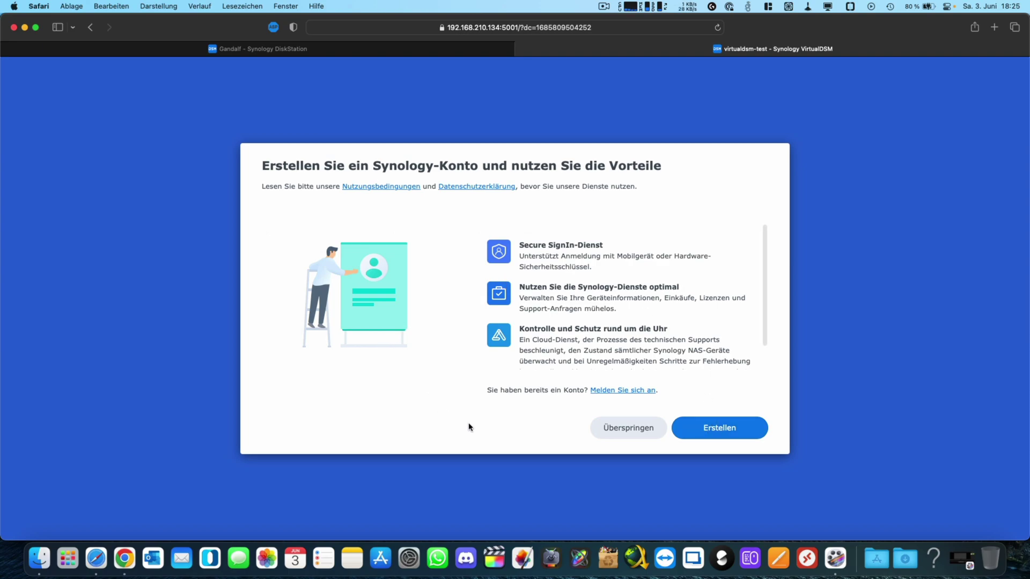
left_click(627, 429)
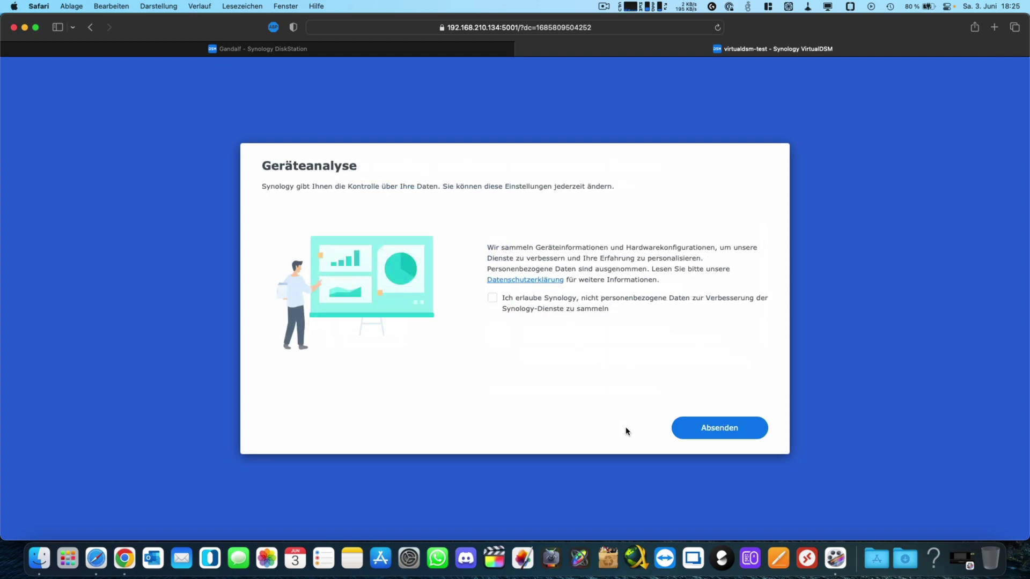
left_click(725, 429)
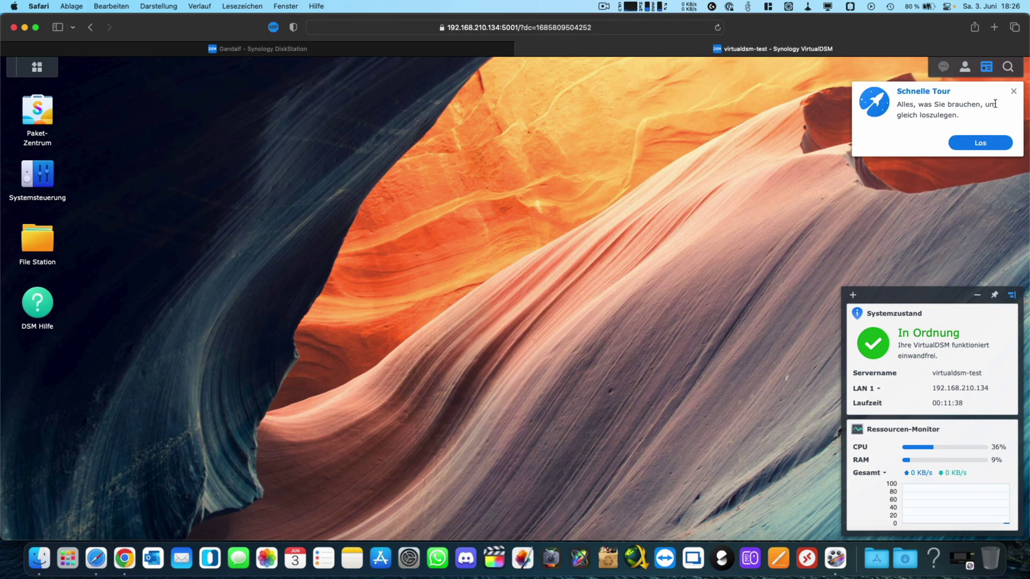
Step: Dismiss the quick tour and add the Speicher widget to the desktop
left_click(1012, 92)
left_click(853, 295)
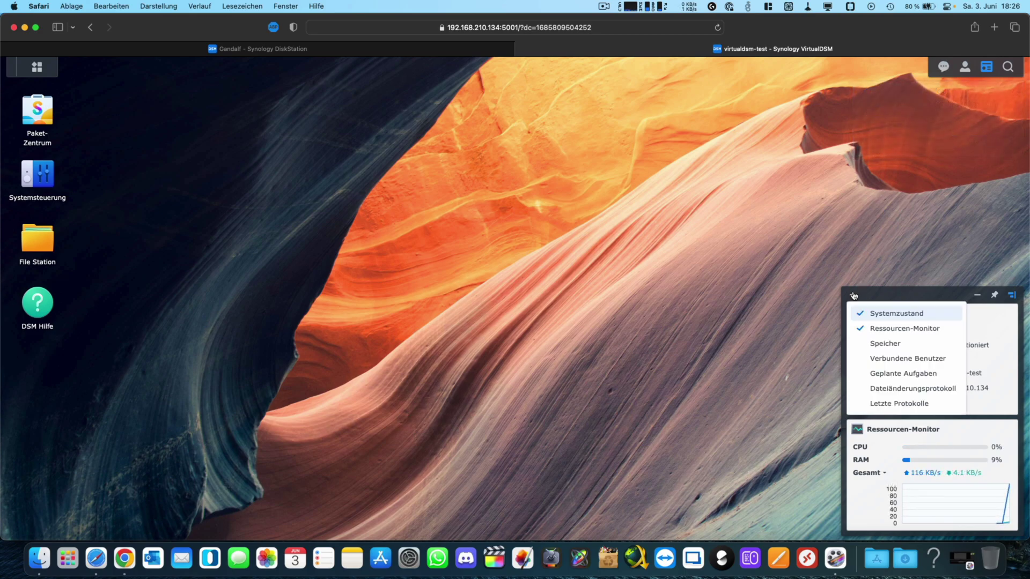
left_click(882, 344)
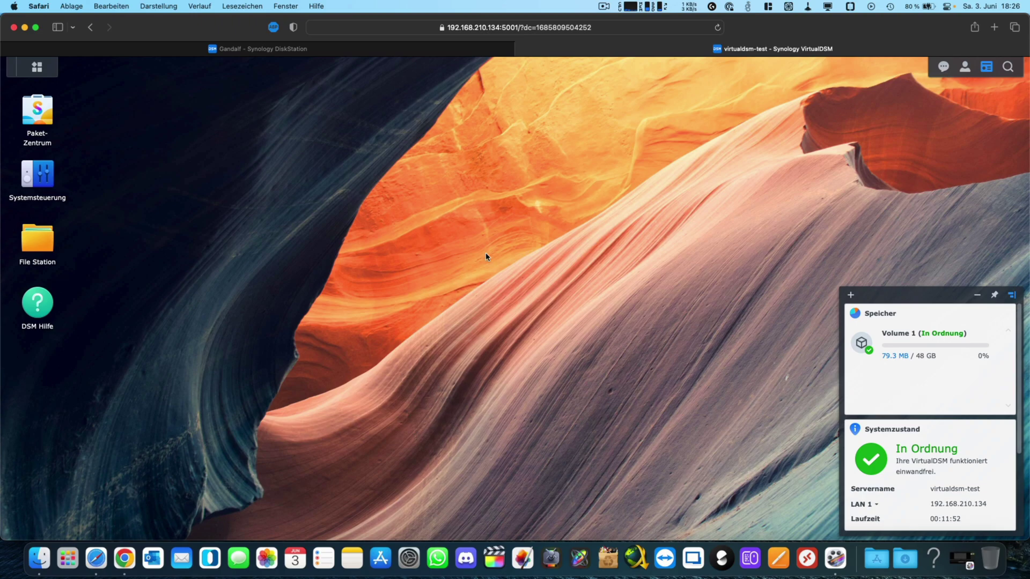
Step: Accept the Paket-Zentrum terms of use, then open Systemsteuerung
left_click(47, 115)
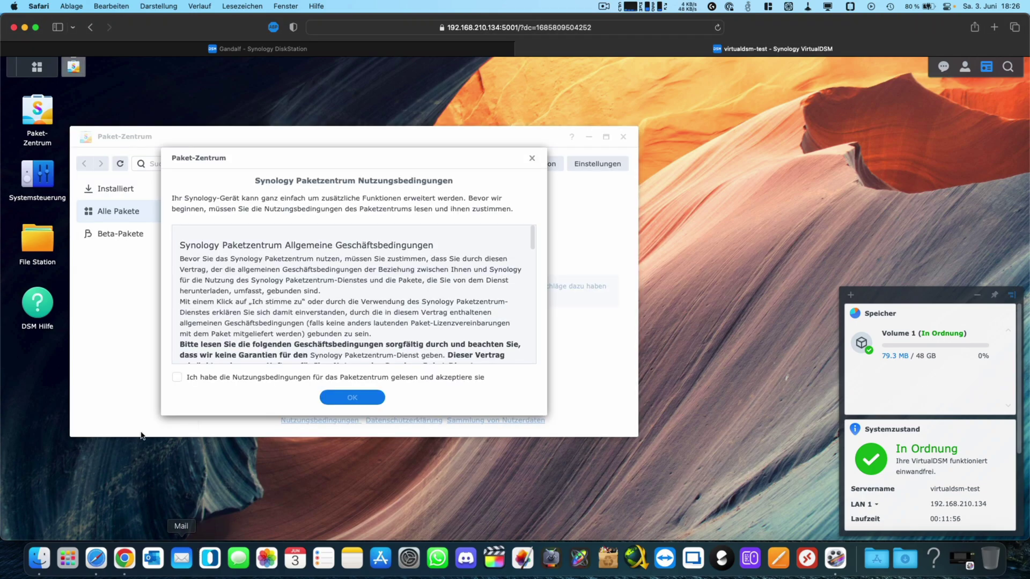
left_click(177, 377)
left_click(352, 397)
scroll(369, 372, "down", 5)
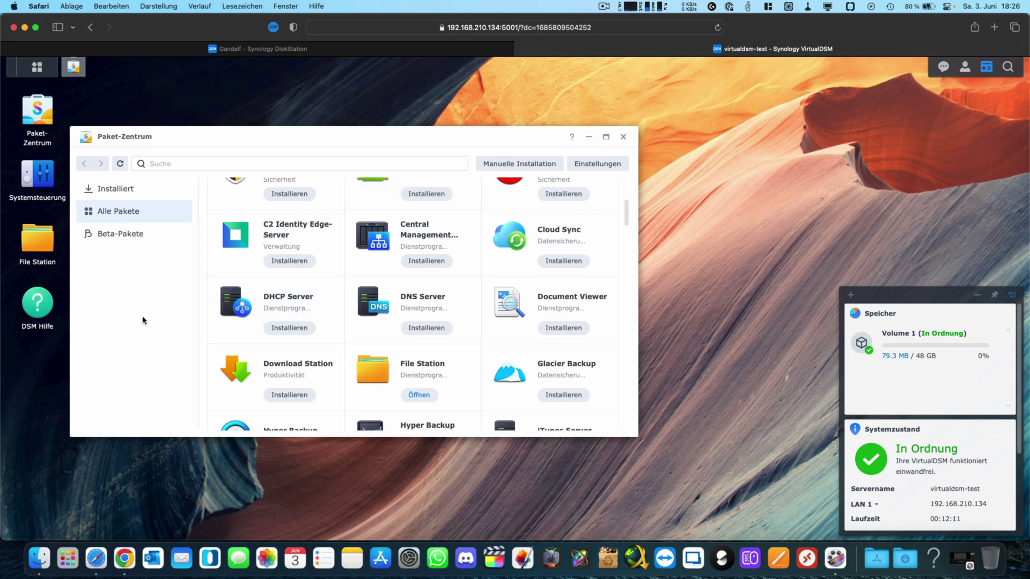
left_click(32, 171)
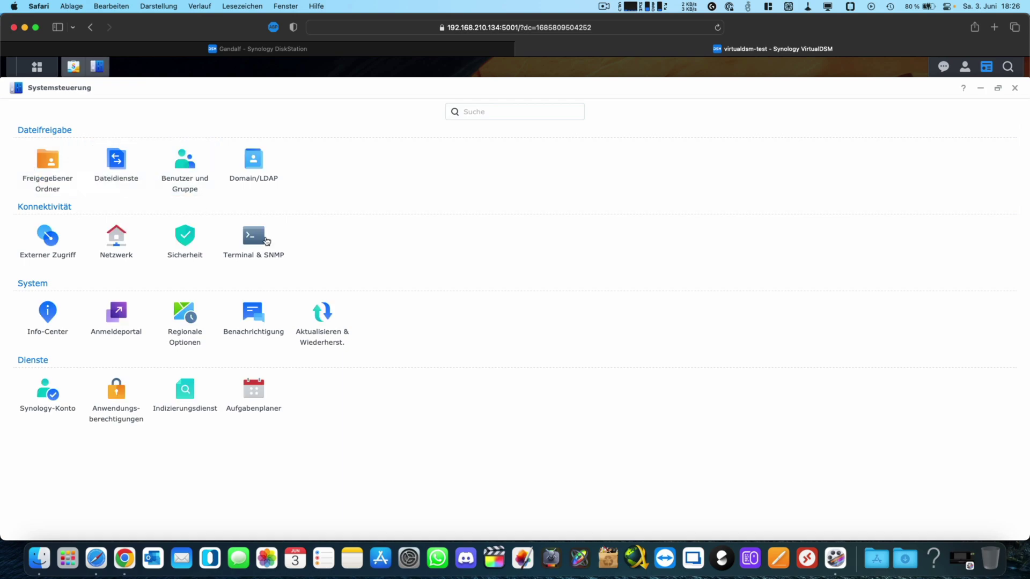
Step: Open Aktualisieren & Wiederherst. to view the DSM-Aktualisierung page with Update 5 available
left_click(329, 316)
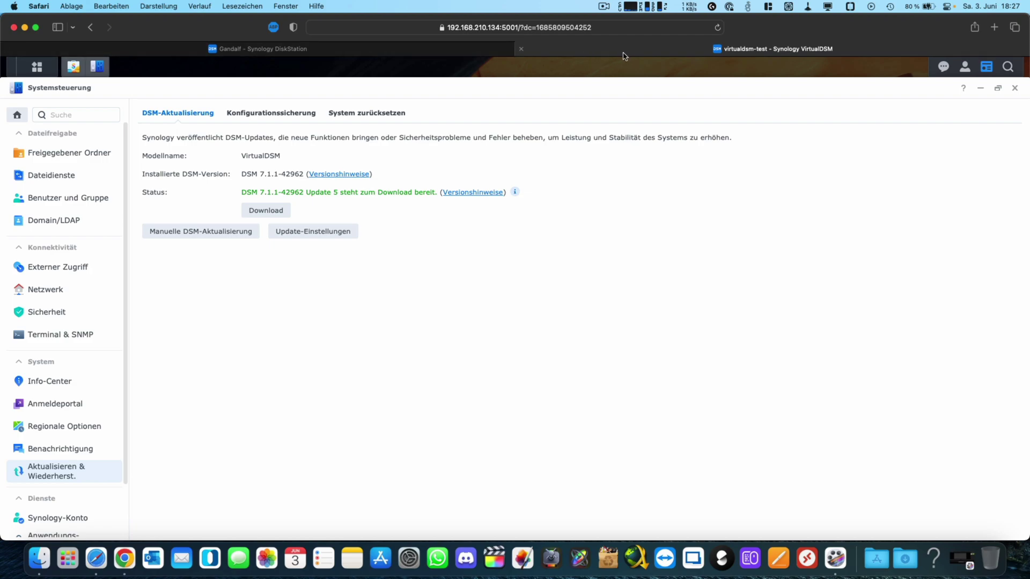
Step: View the update's release notes, then go to Support > Download-Zentrum on the Synology site
left_click(467, 195)
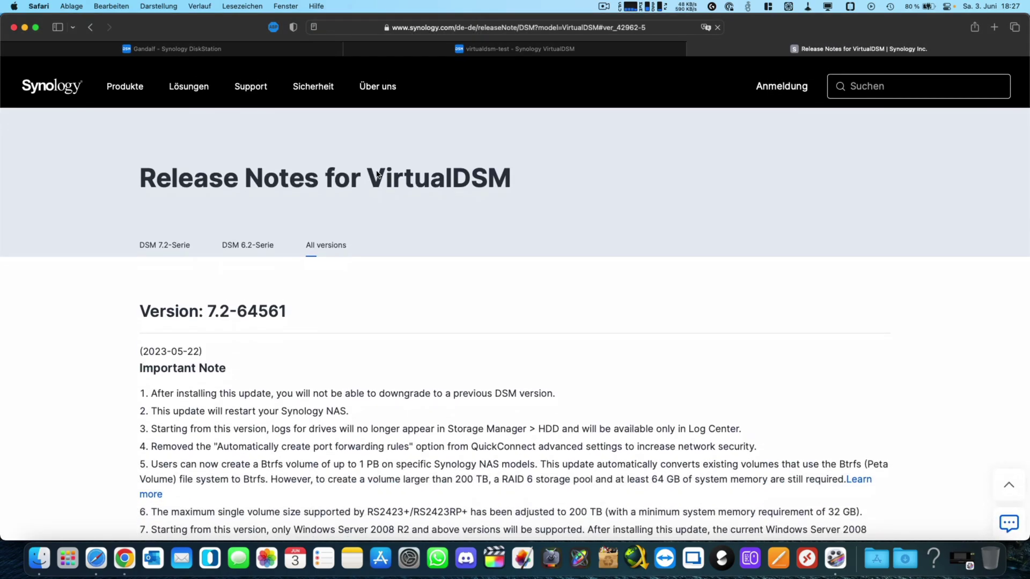
mouse_move(238, 69)
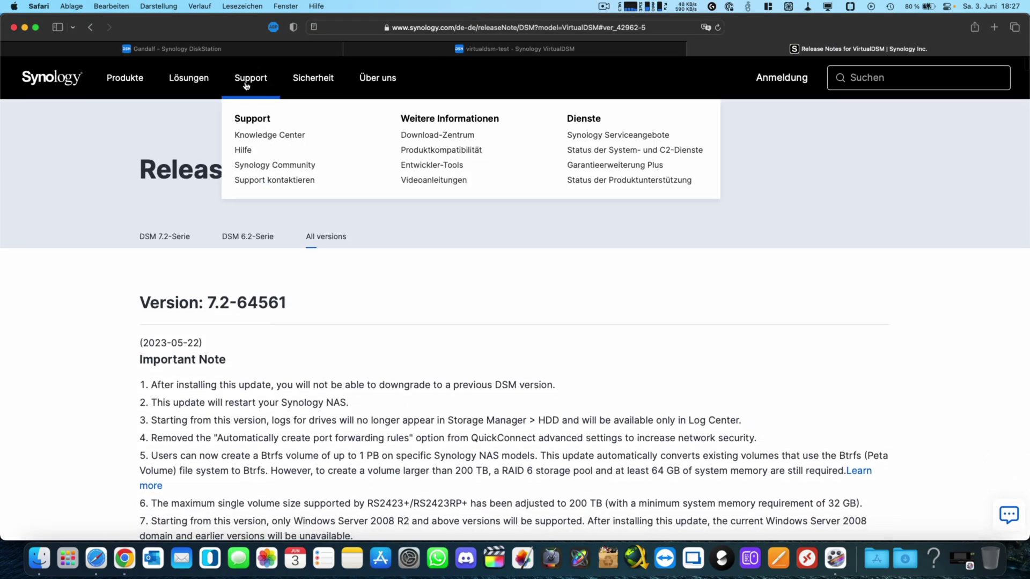
left_click(407, 136)
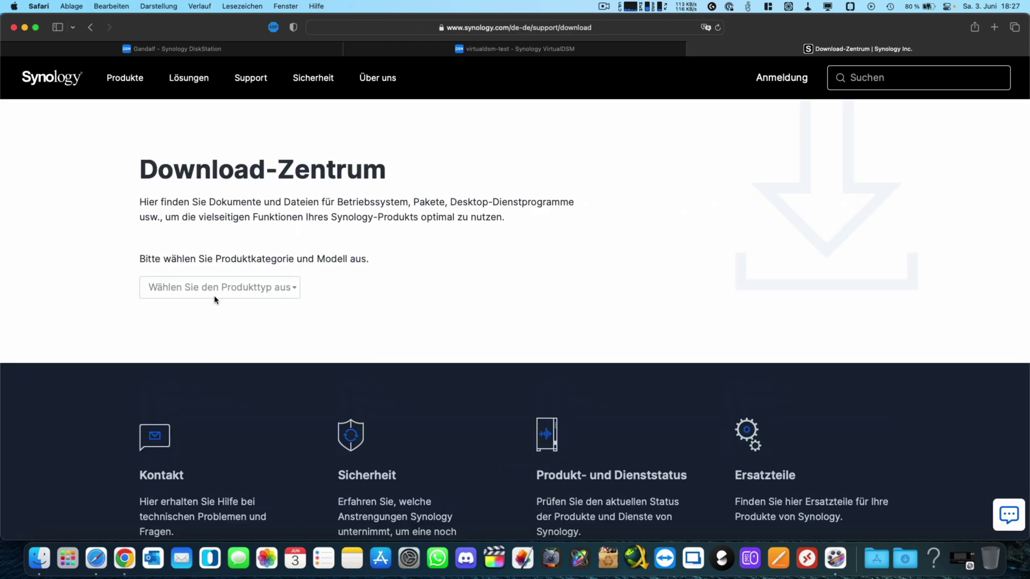
Step: Choose product type Sonstige and search 'virtu' to select VirtualDSM
left_click(223, 286)
left_click(181, 439)
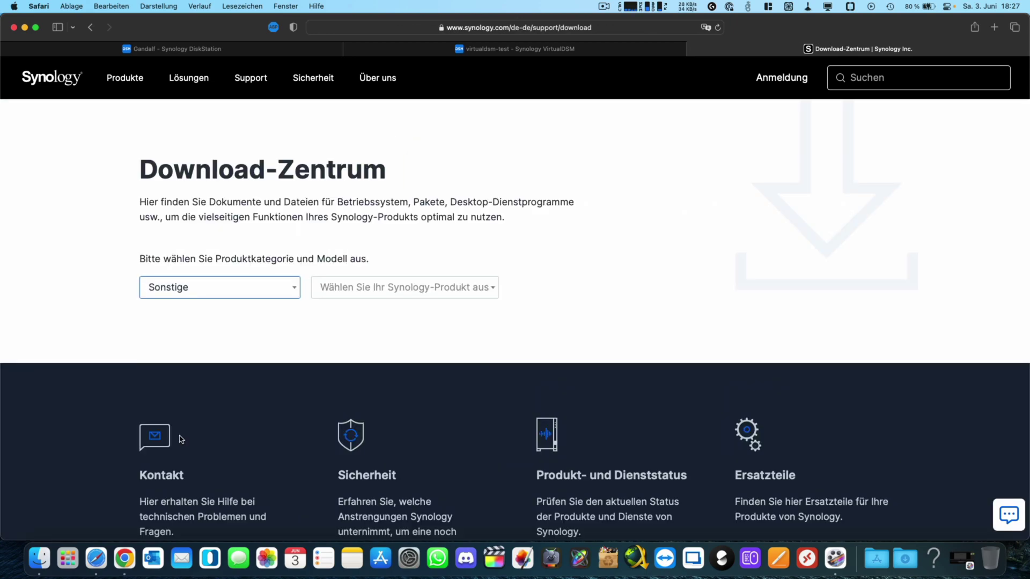
left_click(365, 285)
type("virtu")
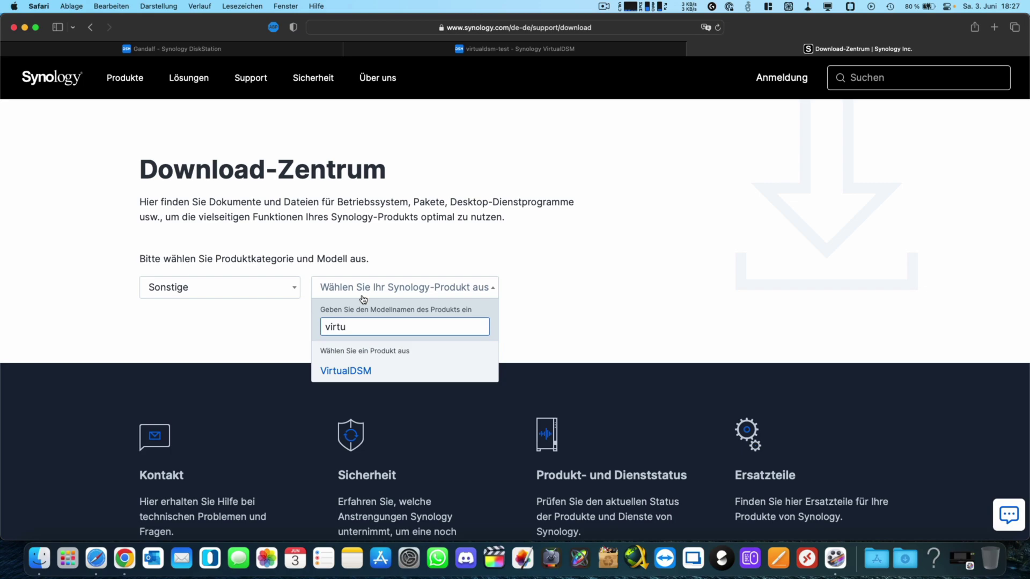
left_click(354, 371)
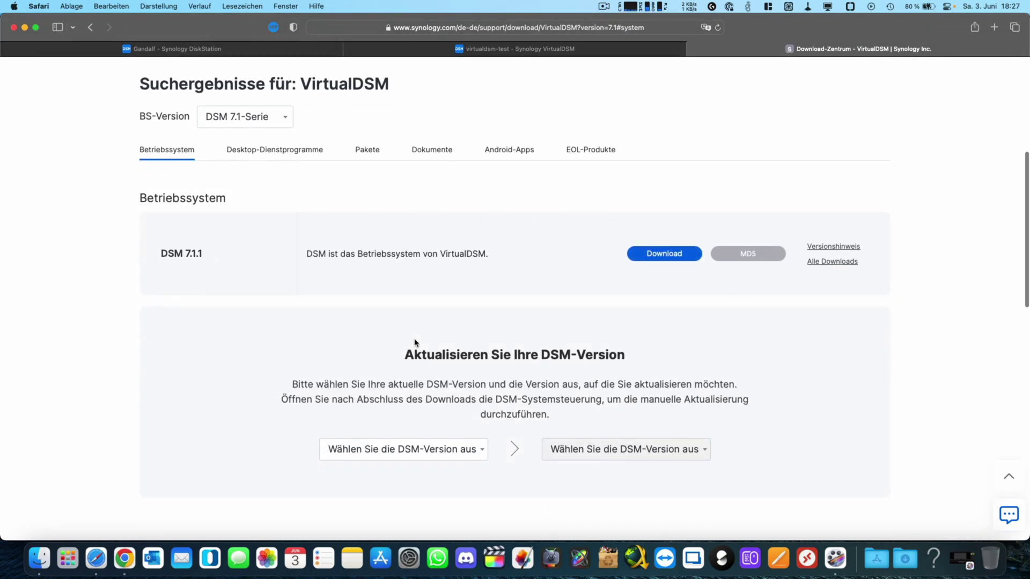
Step: Set BS-Version to DSM 7.2-Serie and choose the 7.1.1-42962 → 7.2-64561 patch
left_click(234, 118)
left_click(232, 138)
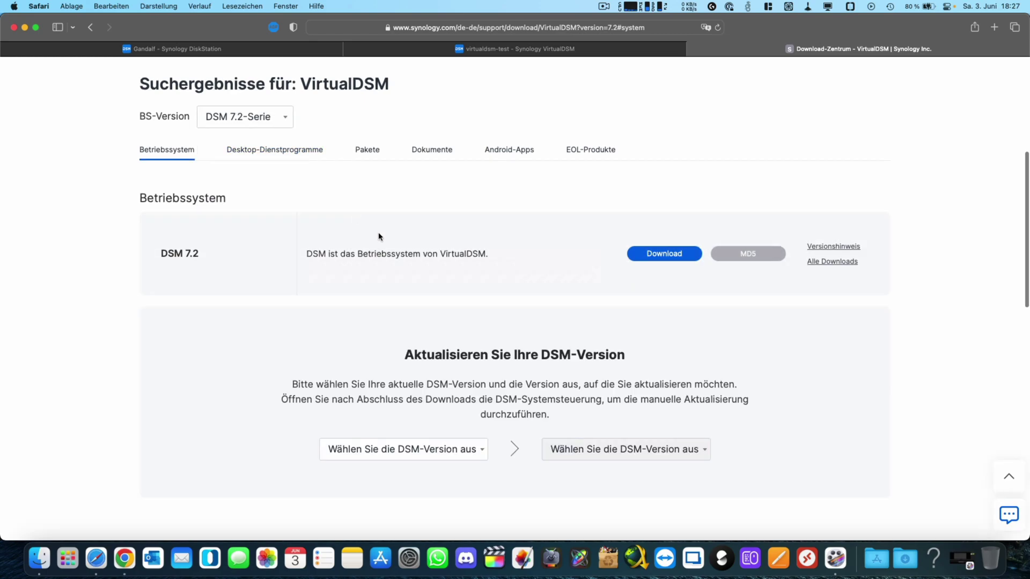
left_click(408, 451)
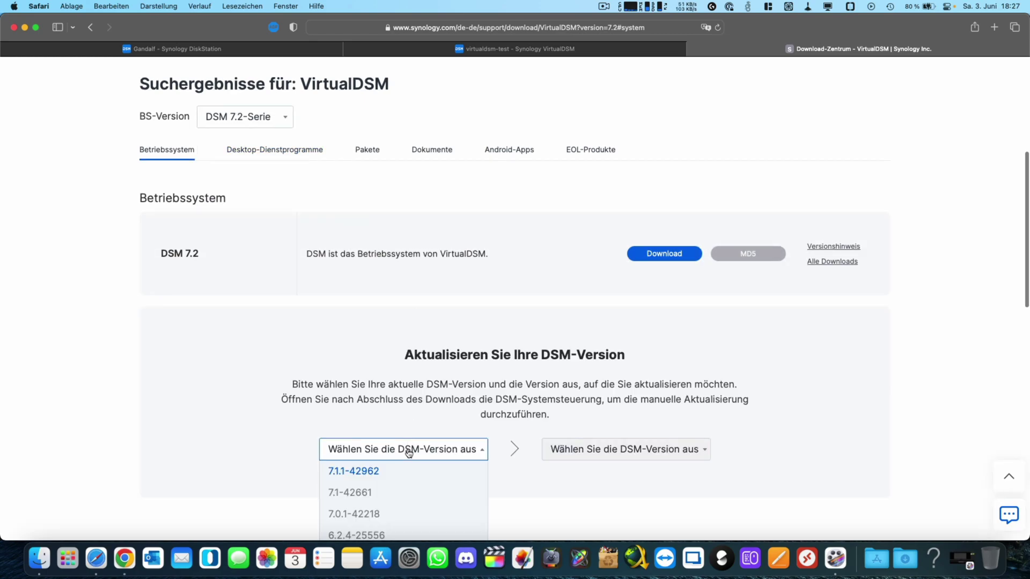
left_click(361, 470)
left_click(593, 452)
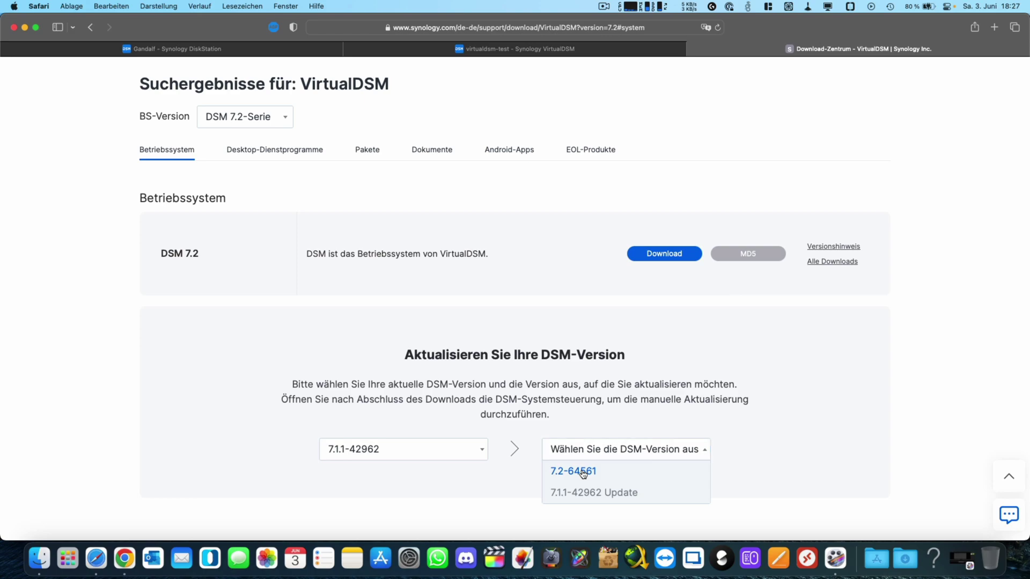
left_click(586, 472)
scroll(649, 373, "down", 4)
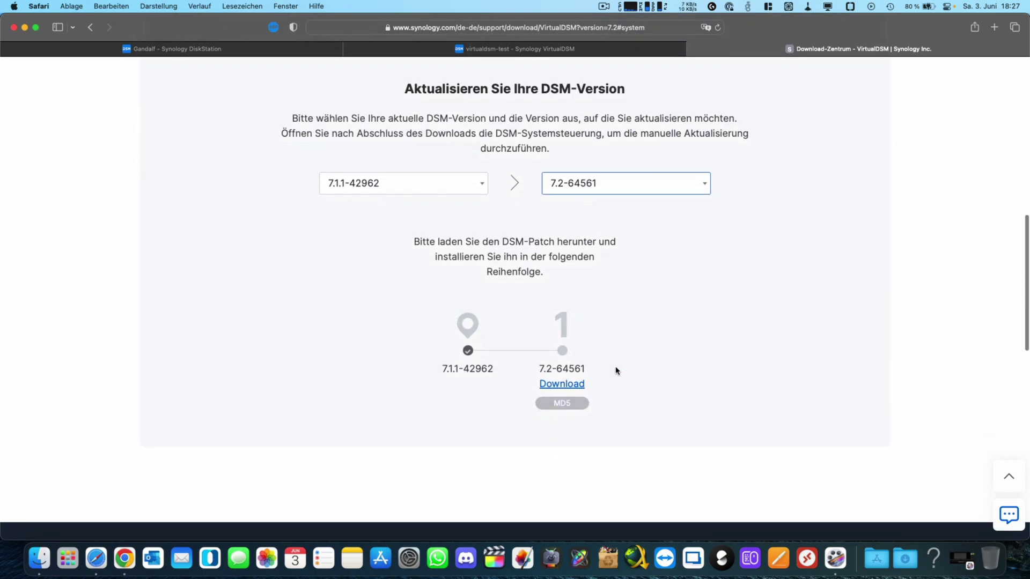
Step: Download DSM_VirtualDSM_64561.pat, allow downloads from synology.com, then return to the VirtualDSM tab
left_click(560, 442)
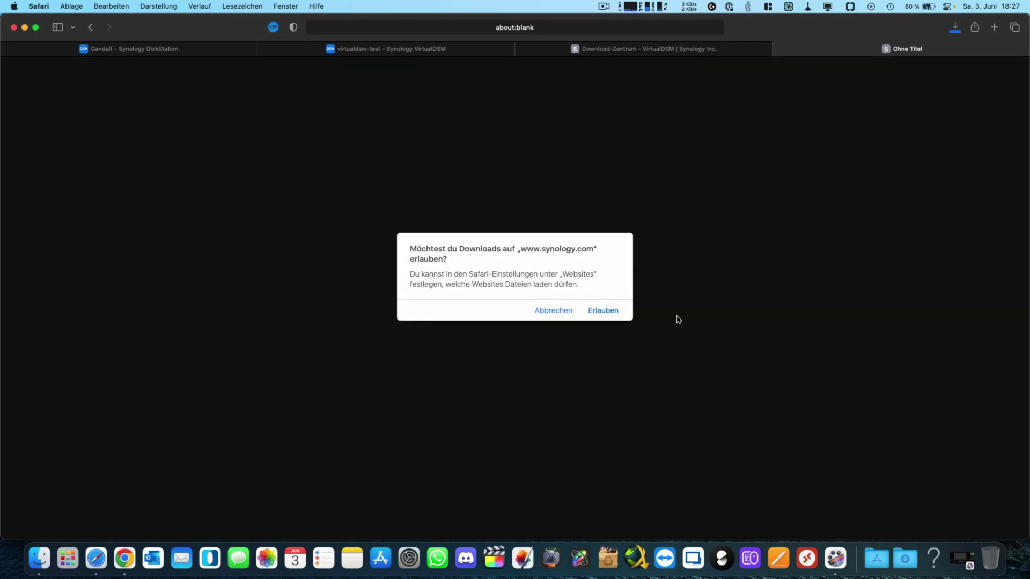
left_click(611, 311)
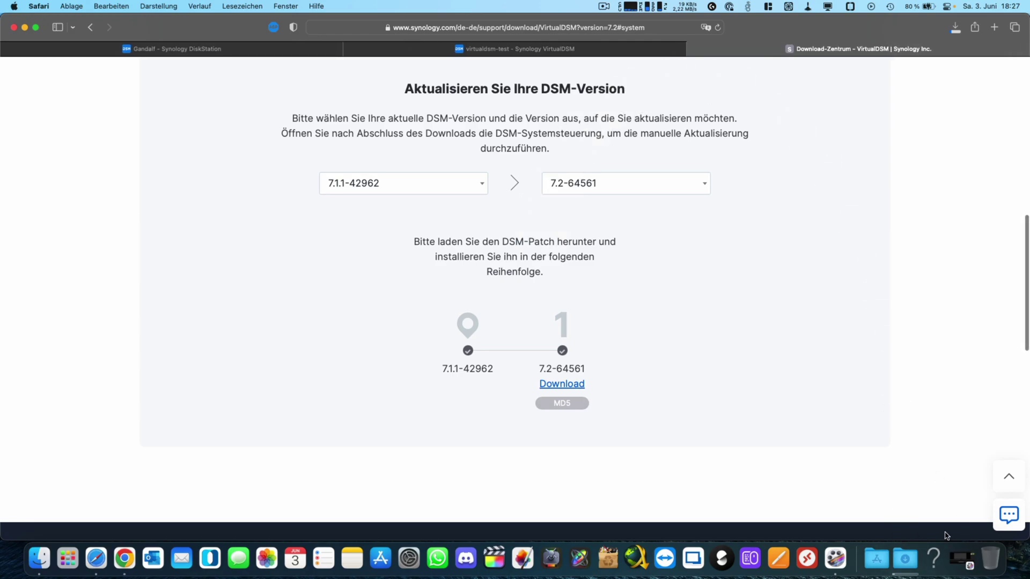
left_click(959, 30)
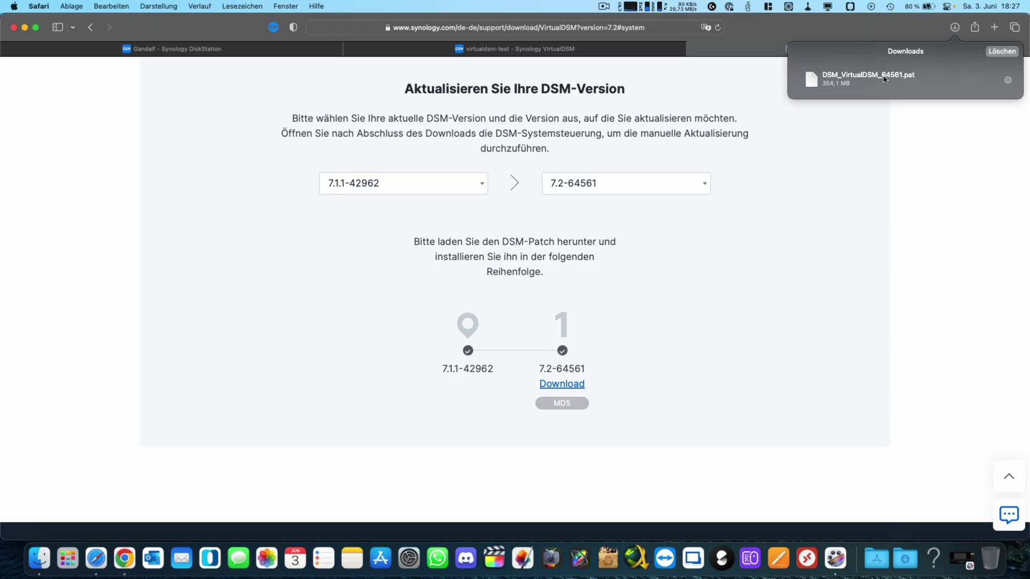
left_click(544, 52)
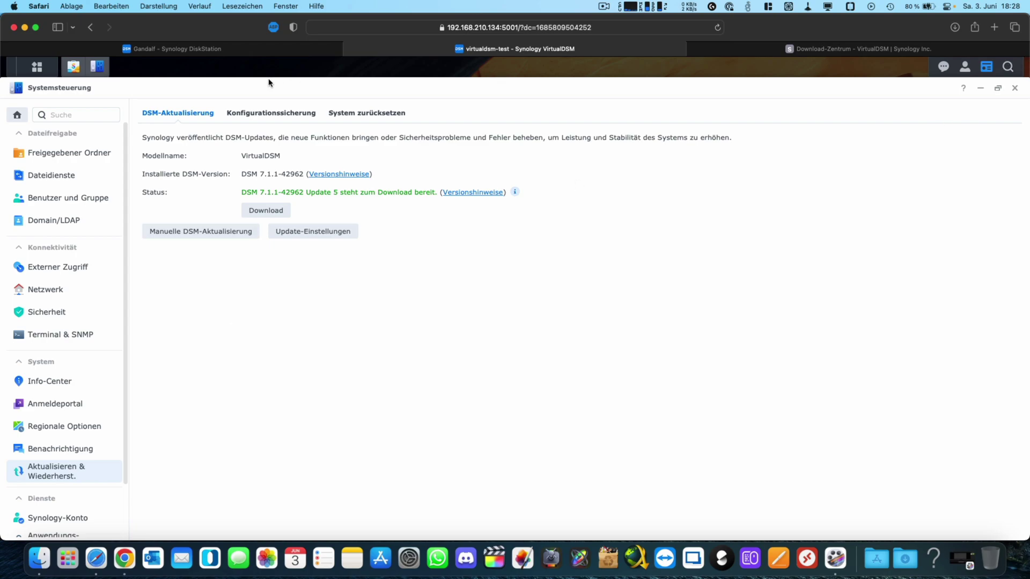
Step: Browse the Freigegebener Ordner, Dateidienste, Benutzer und Gruppe and Domain/LDAP pages, then close Systemsteuerung
left_click(50, 154)
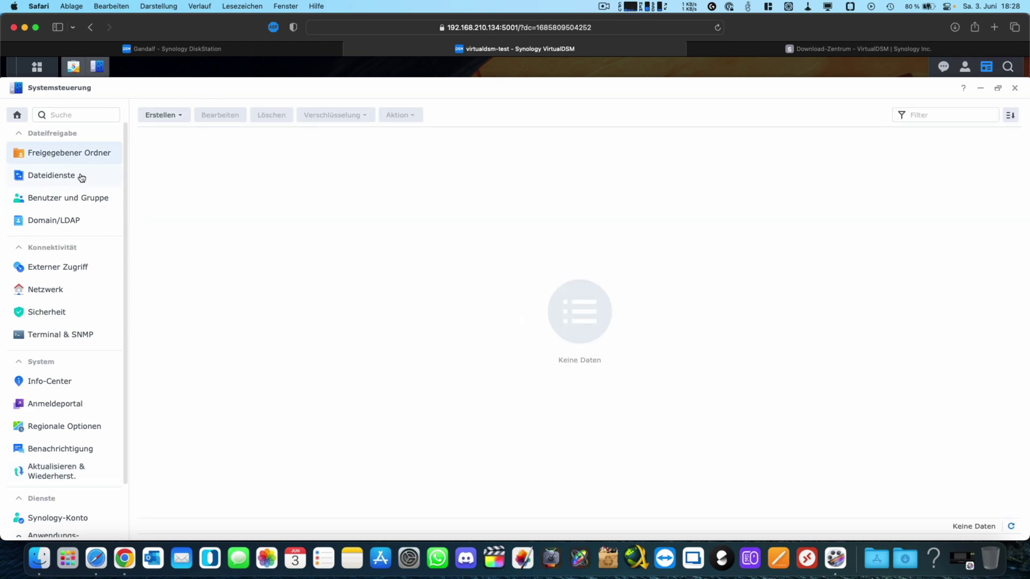
left_click(64, 176)
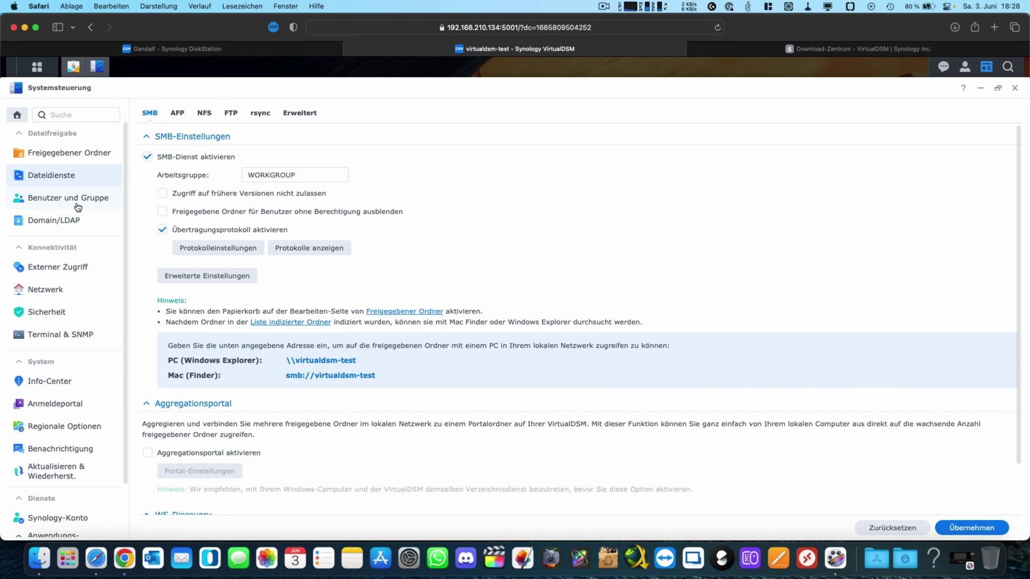
left_click(78, 208)
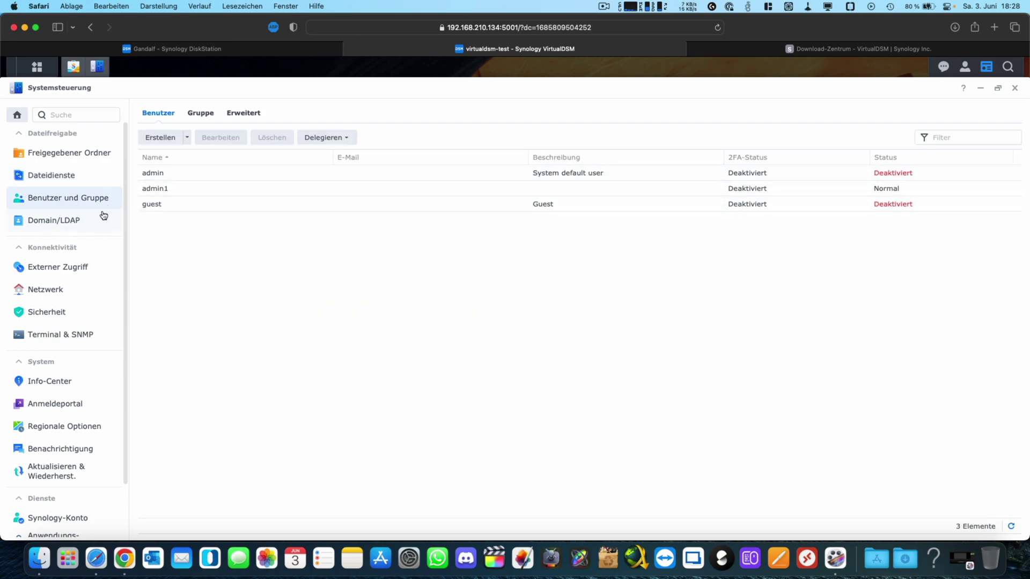
left_click(82, 220)
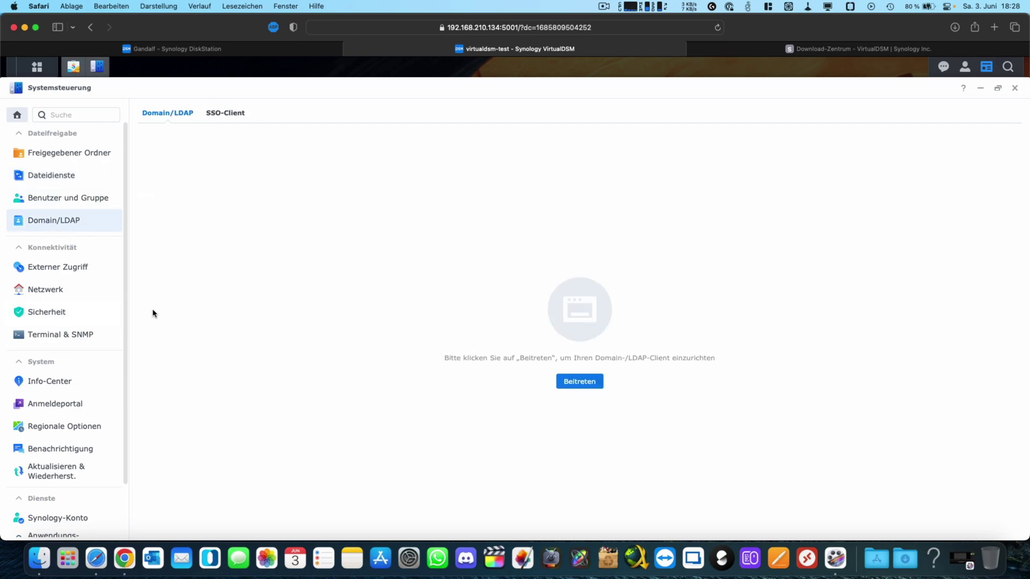
left_click(1014, 88)
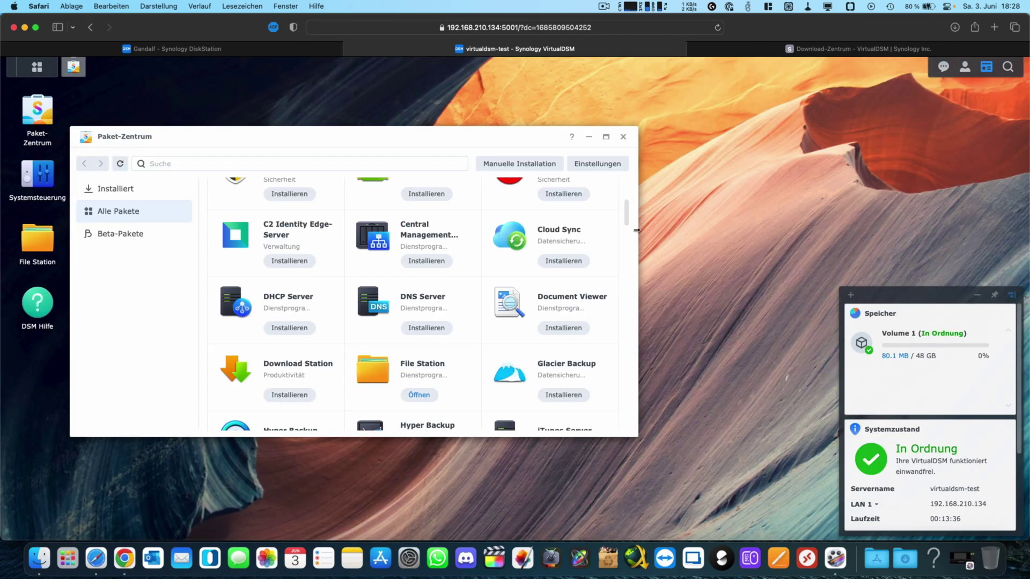